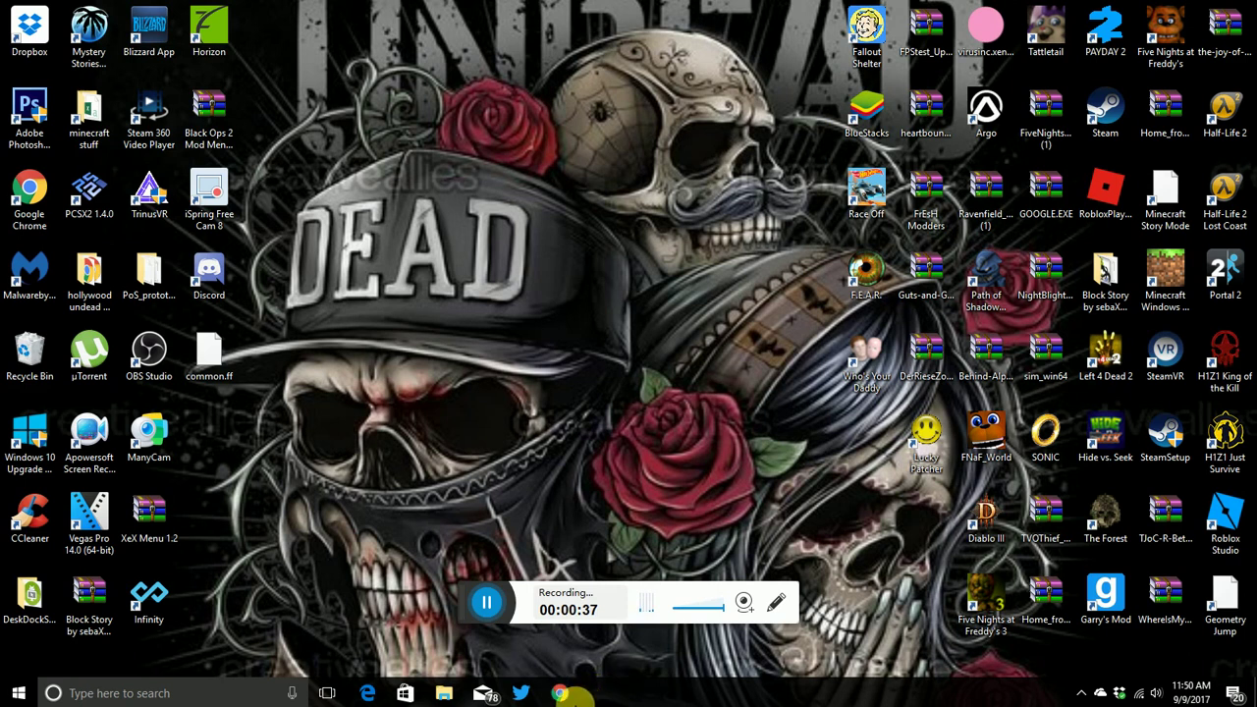
Step: Start the Bluestacks Easy v3.2.7z download on Solidfiles and close the ad tab it opened
mouse_move(558, 694)
click(559, 629)
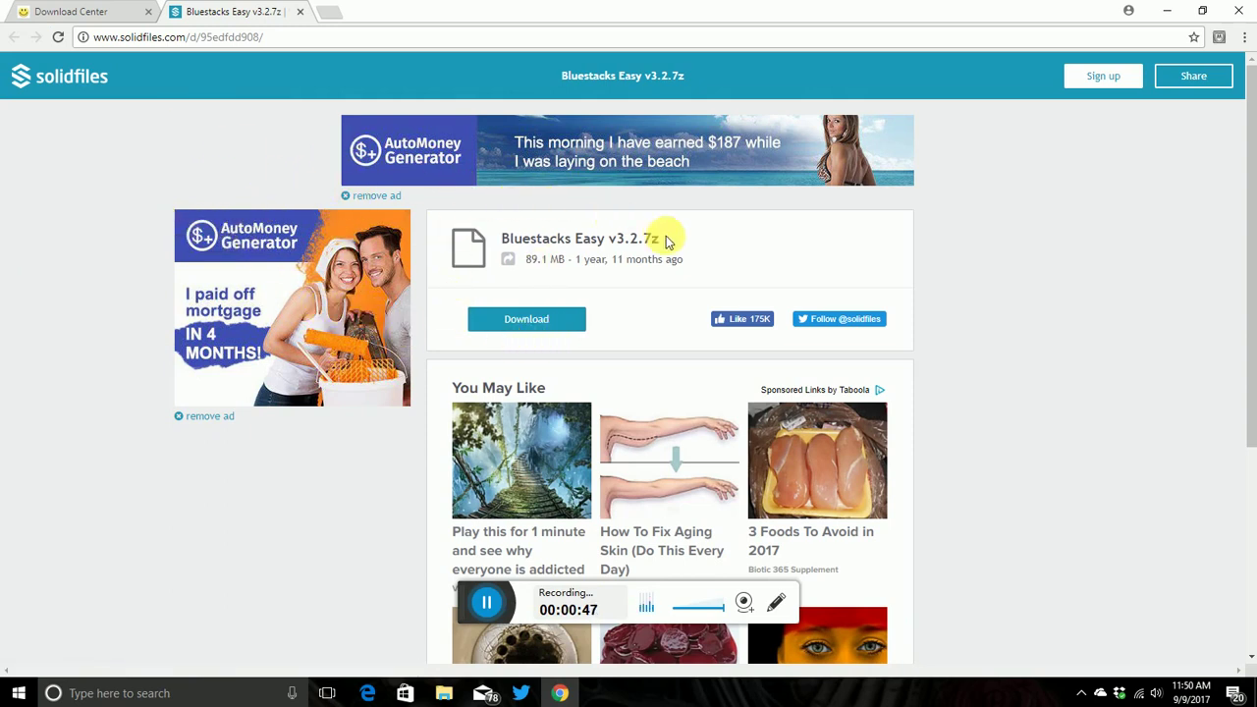
click(510, 244)
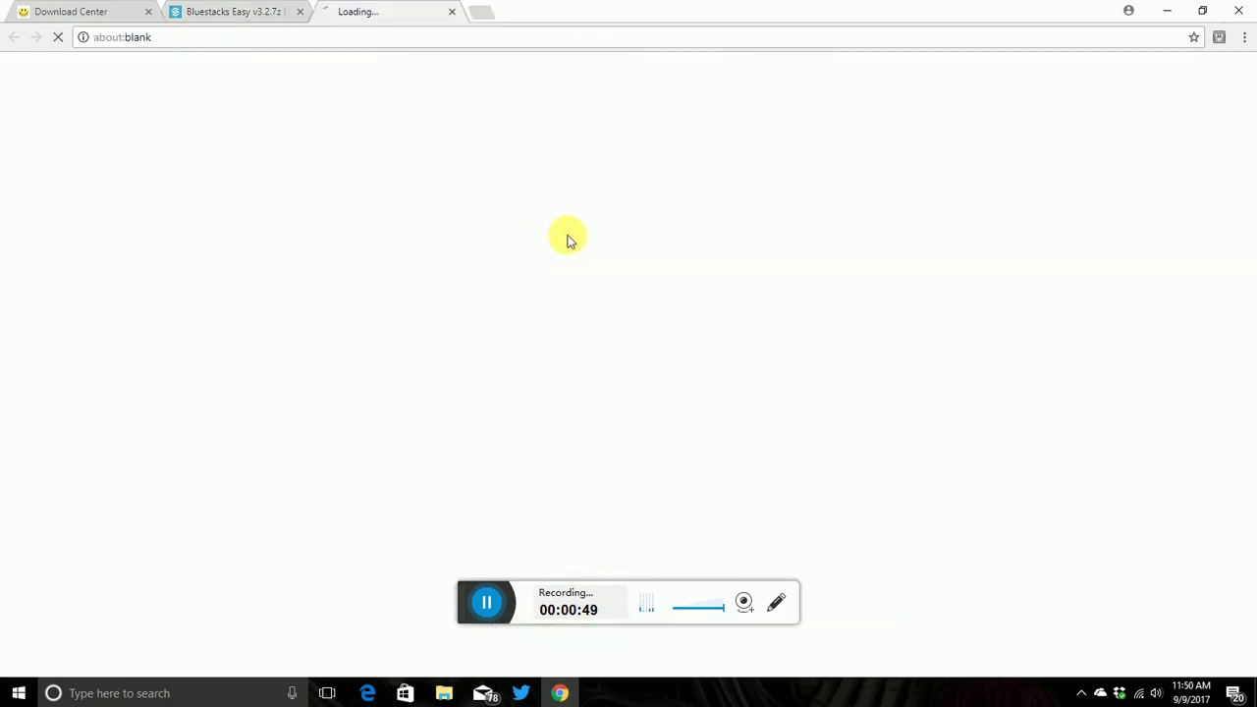
click(451, 12)
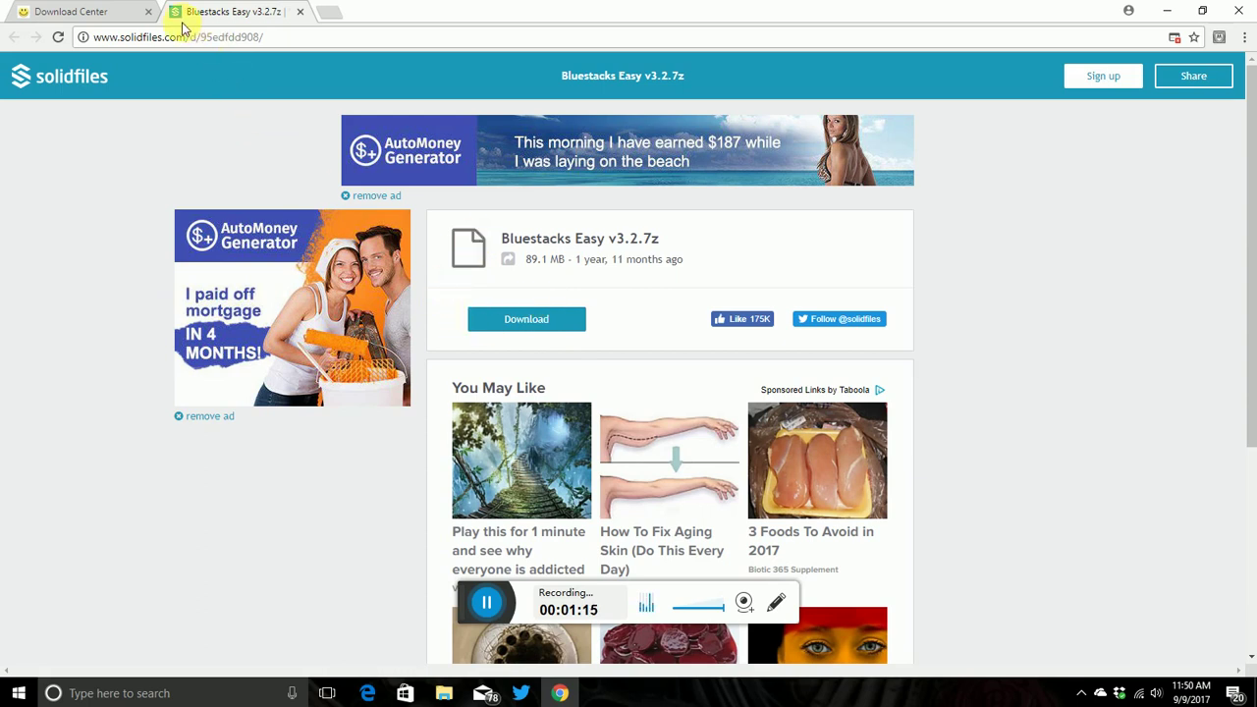
Step: Download Lucky Patcher v6.5.8.apk from the Download Center file list
click(113, 19)
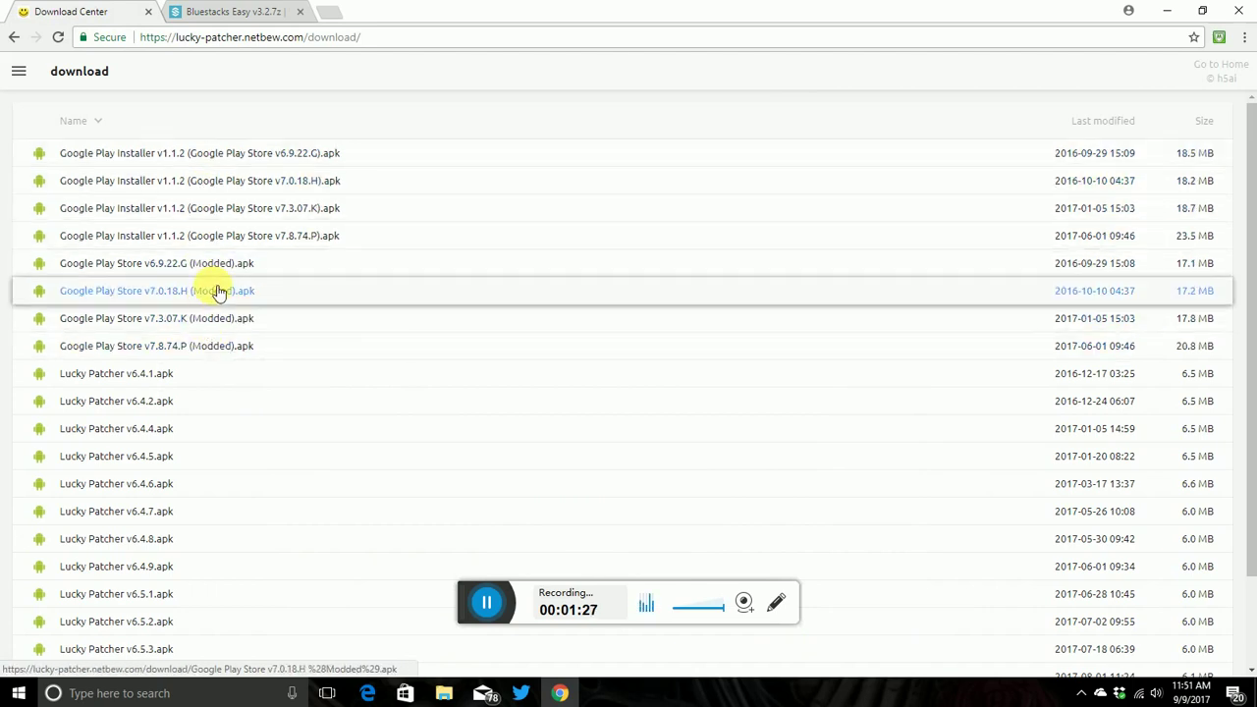
scroll(212, 295, down, 1)
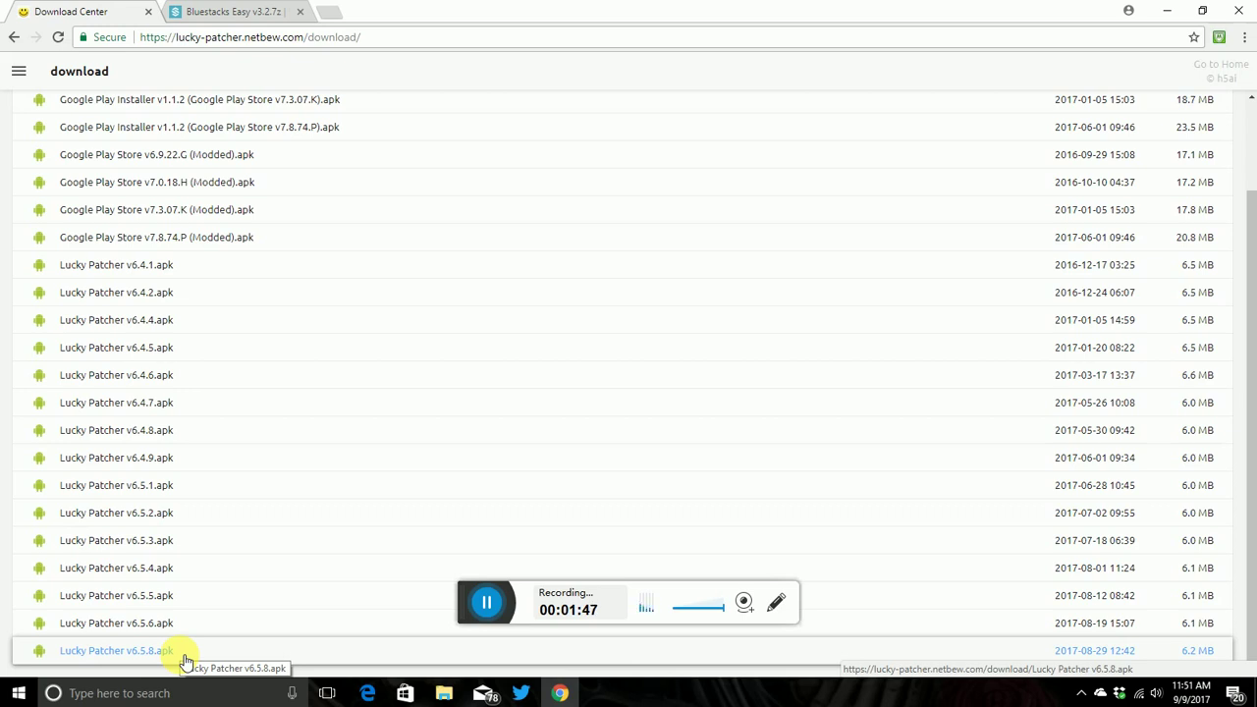
click(185, 654)
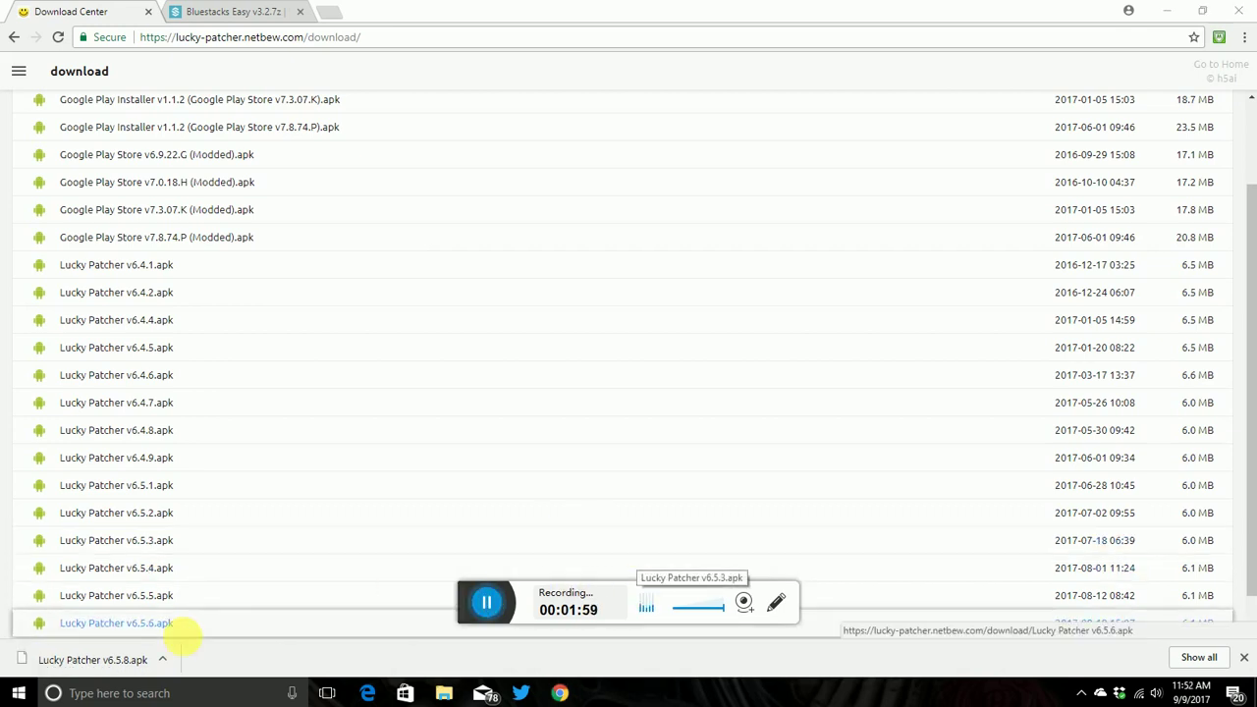
Step: Dismiss the prompt for opening the downloaded apk and minimize Chrome to the desktop
click(117, 662)
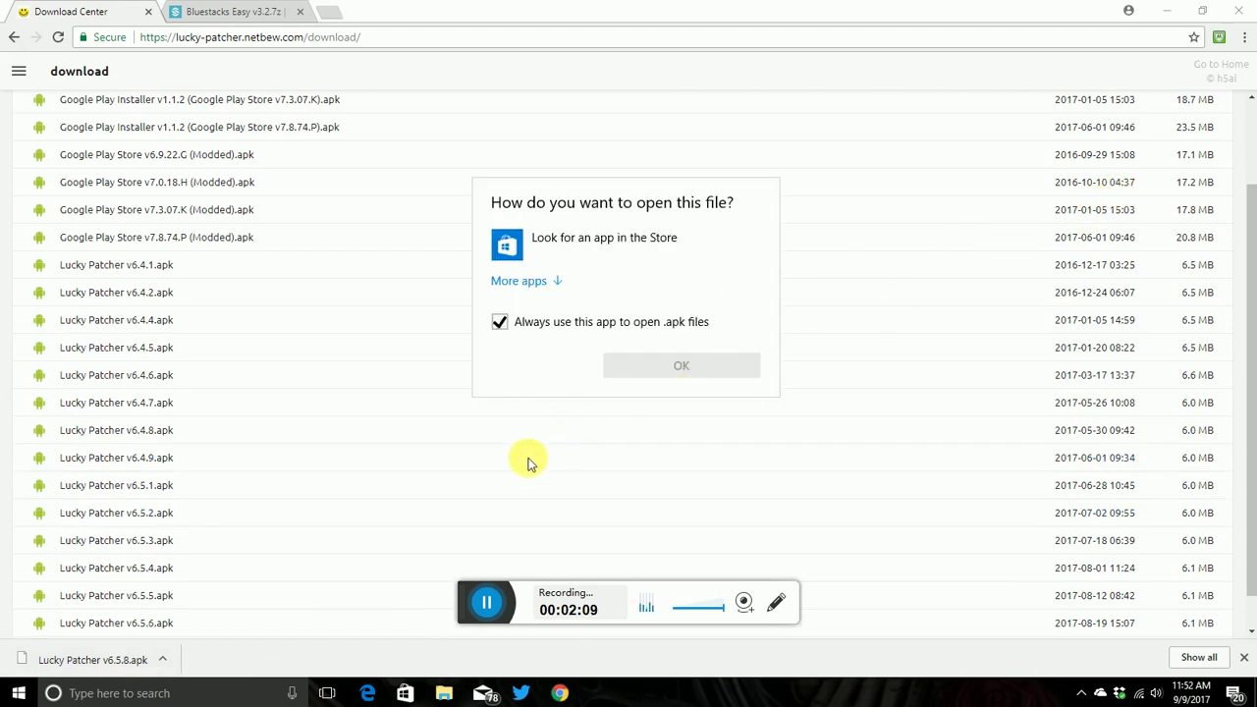
click(409, 377)
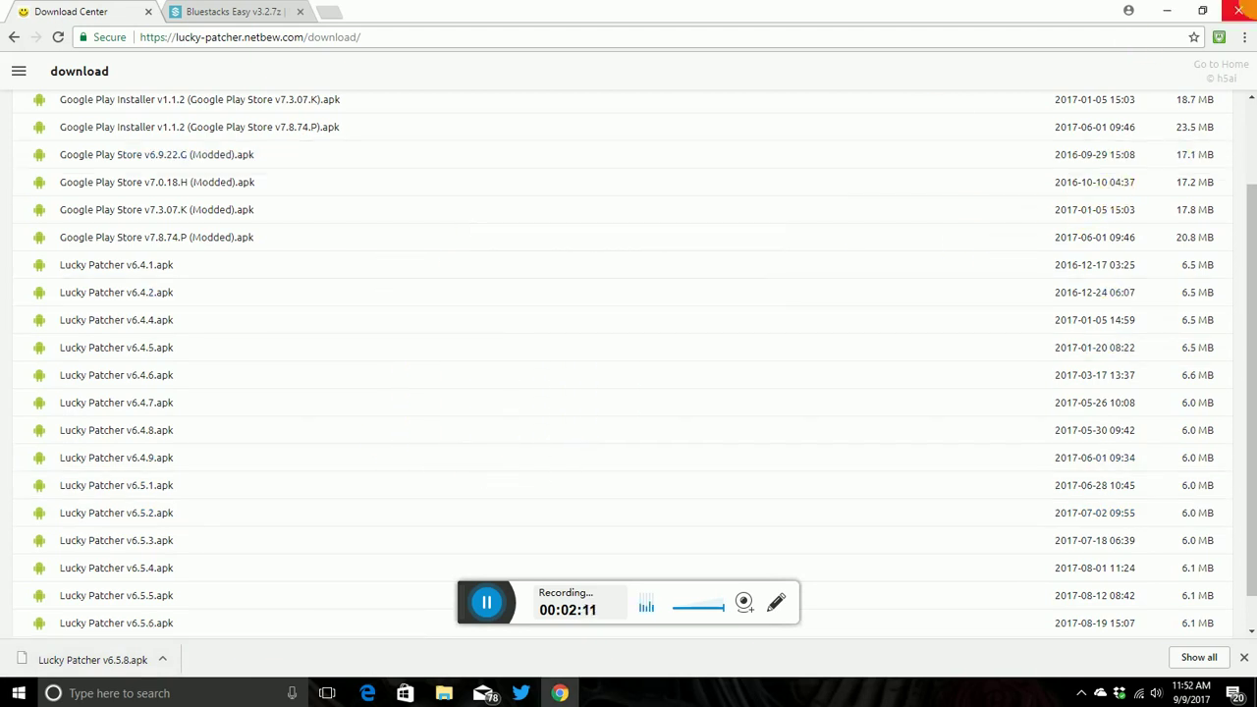
click(1164, 22)
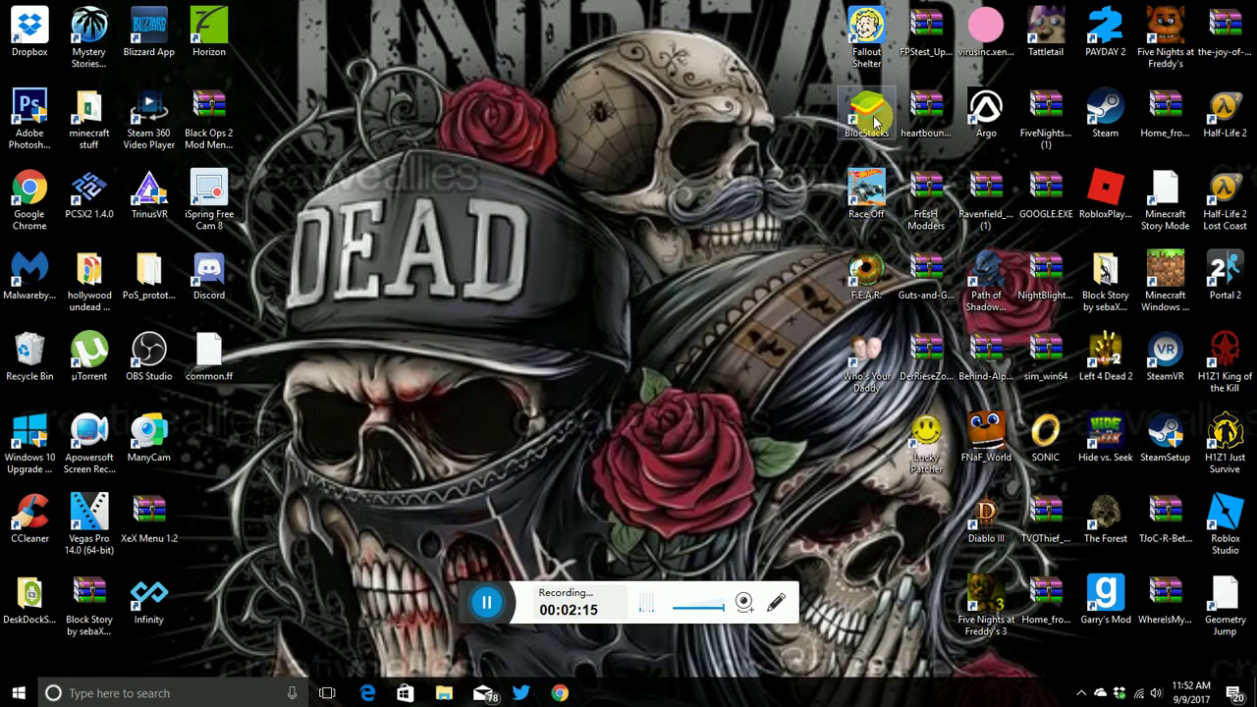
Step: Launch BlueStacks from its desktop icon and let the engine start
double_click(870, 116)
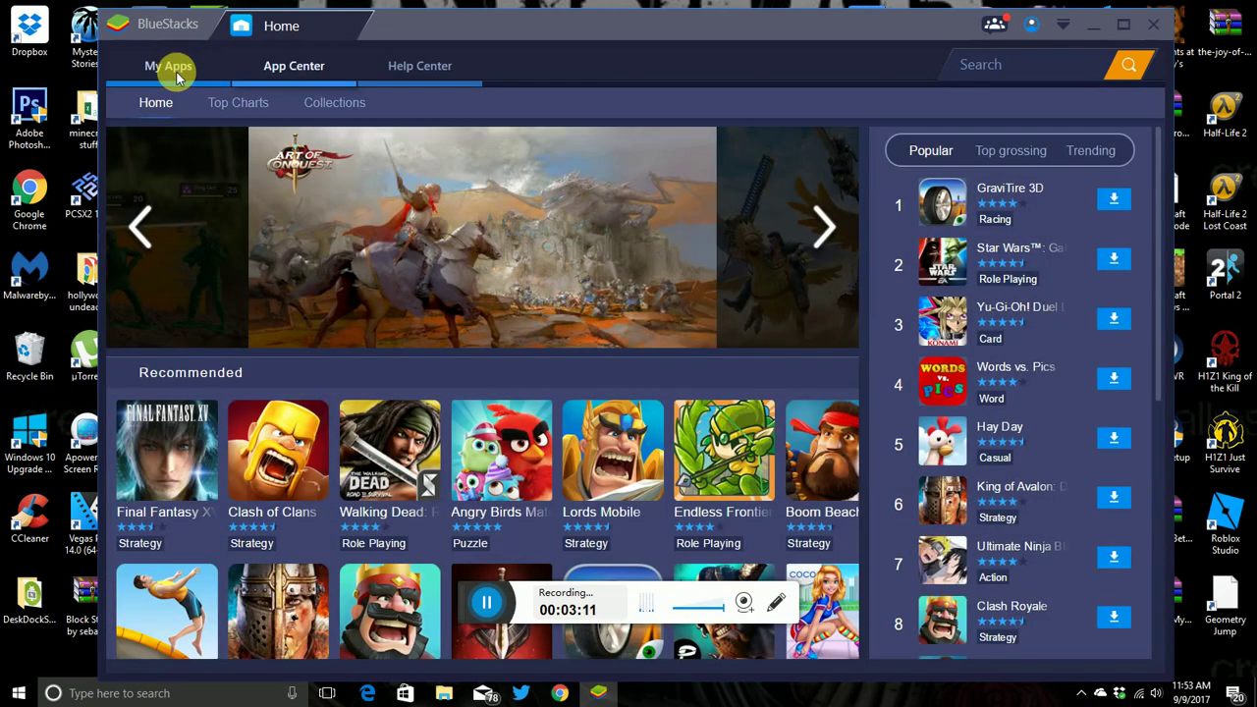
Step: Install Lucky Patcher v6.5.8.apk from My Apps, then launch Lucky Patcher
click(173, 69)
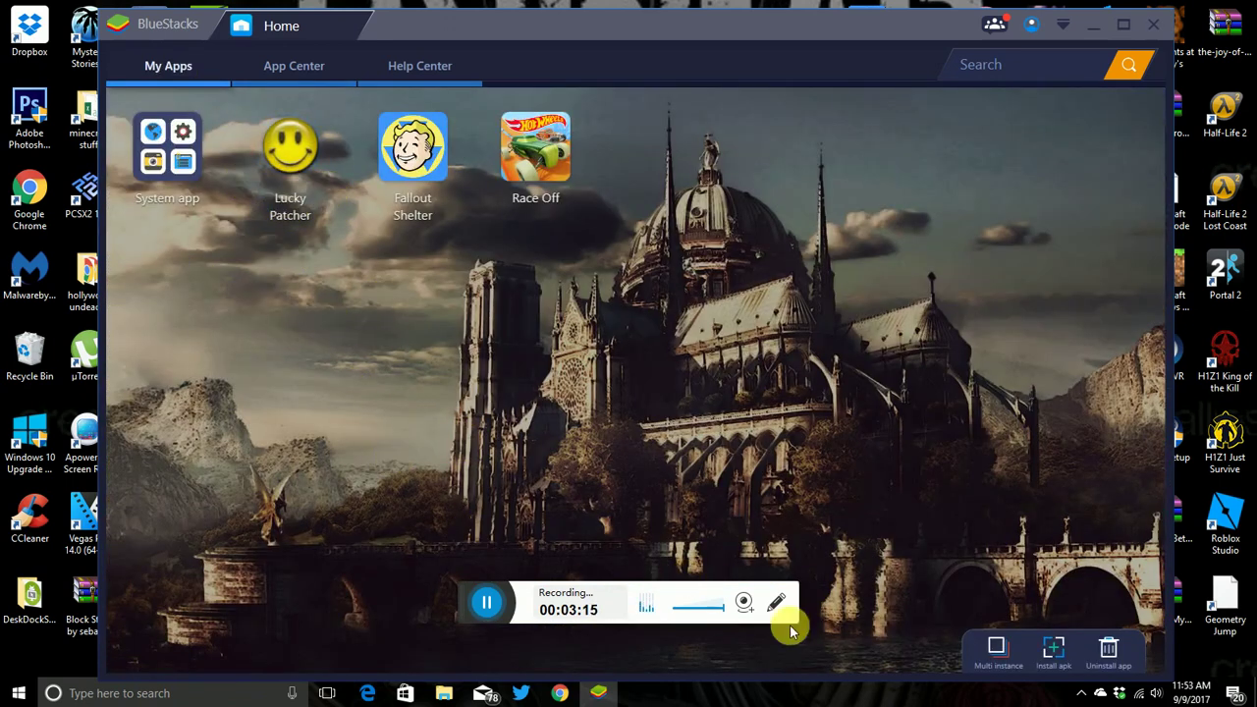
click(1051, 658)
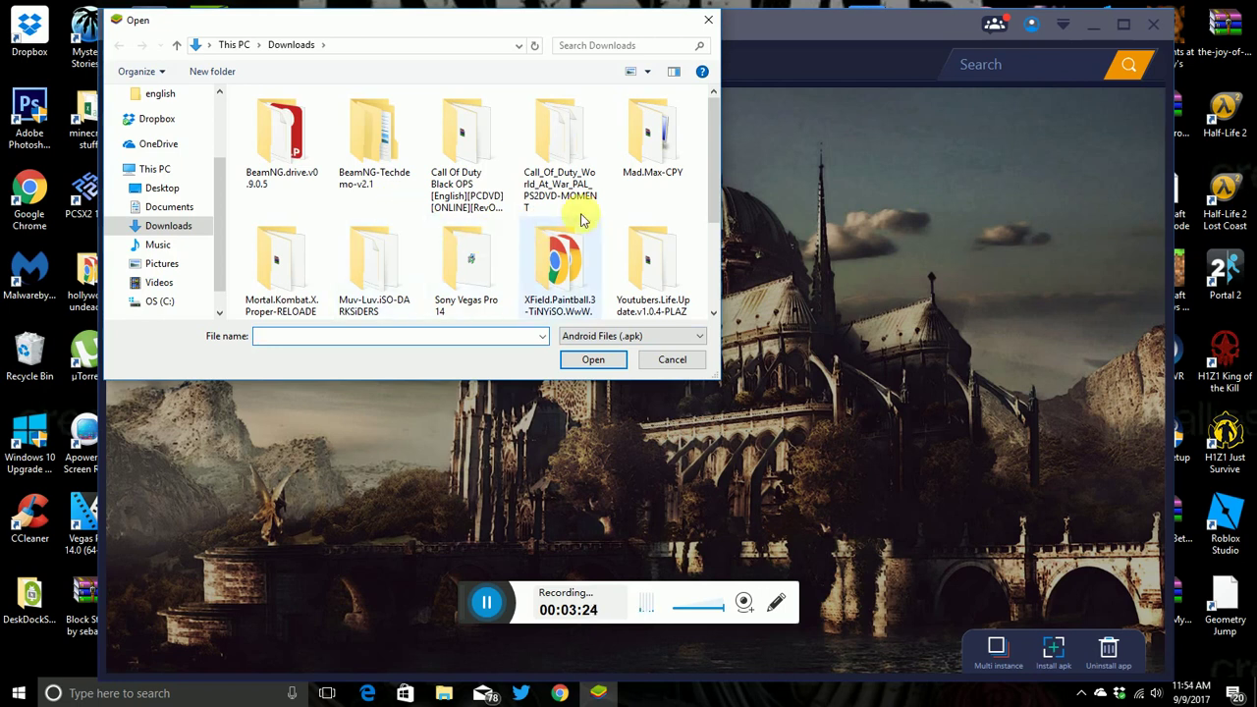
drag(714, 172, 710, 247)
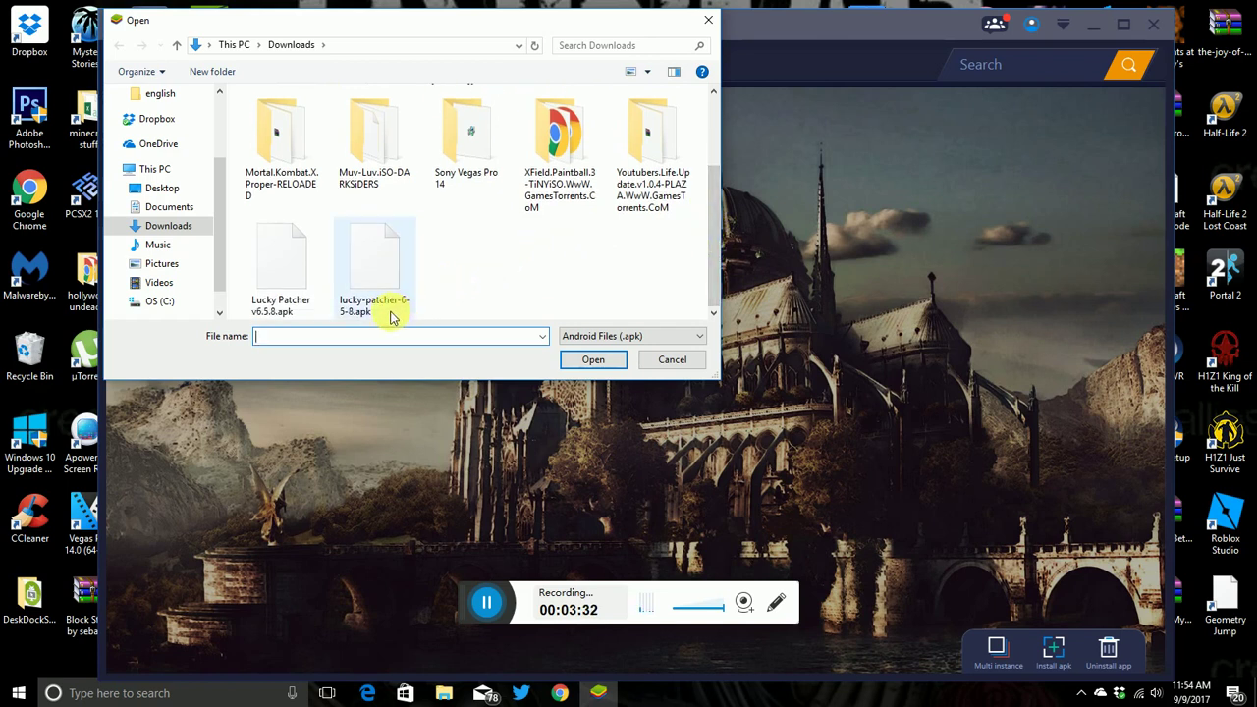
click(284, 289)
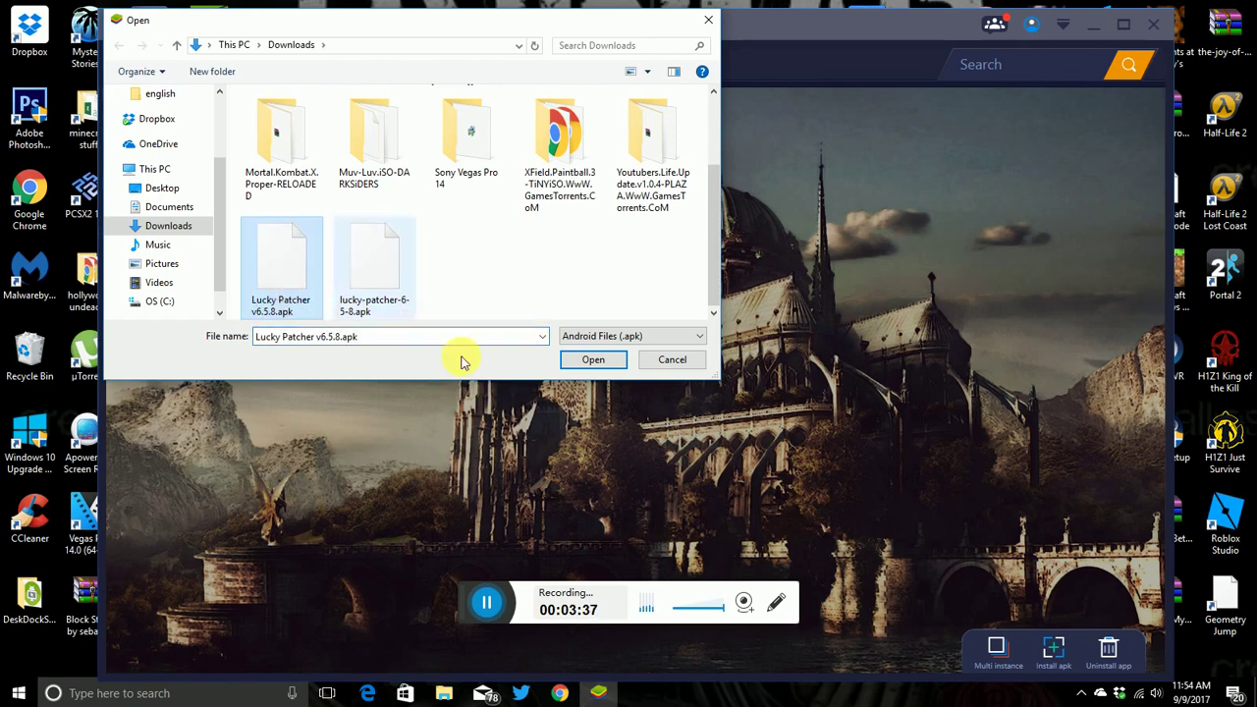
click(594, 359)
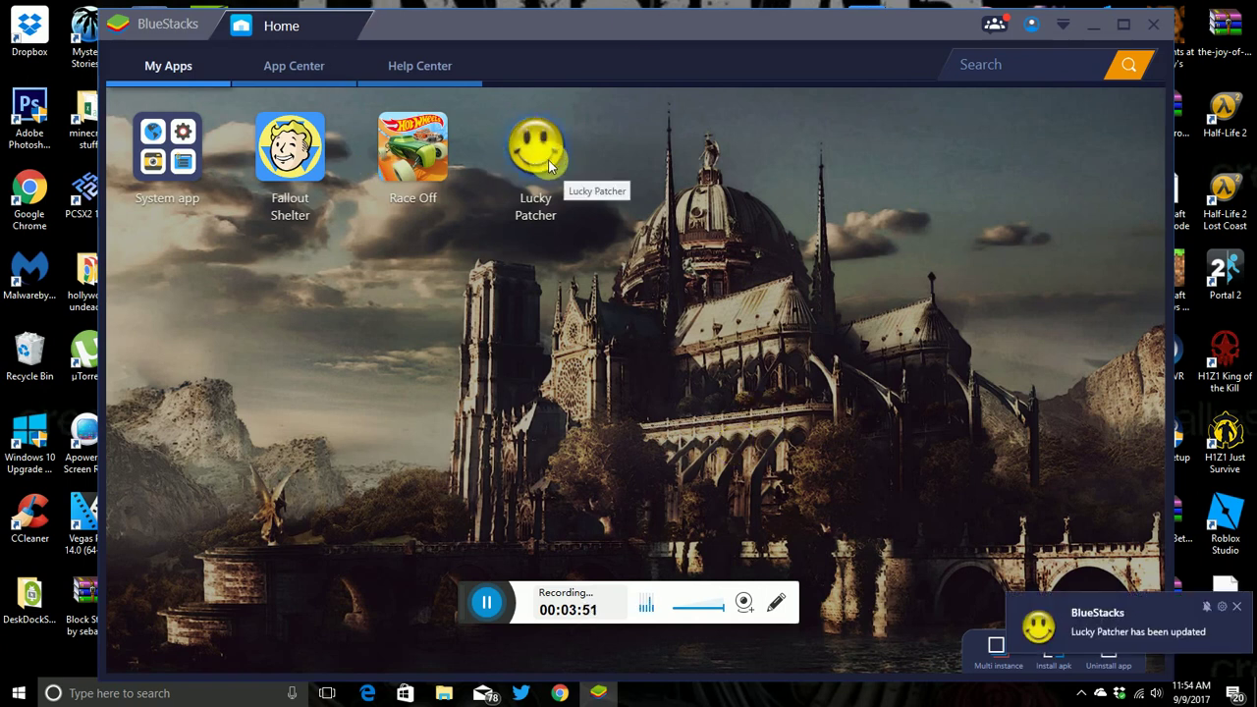
click(1239, 608)
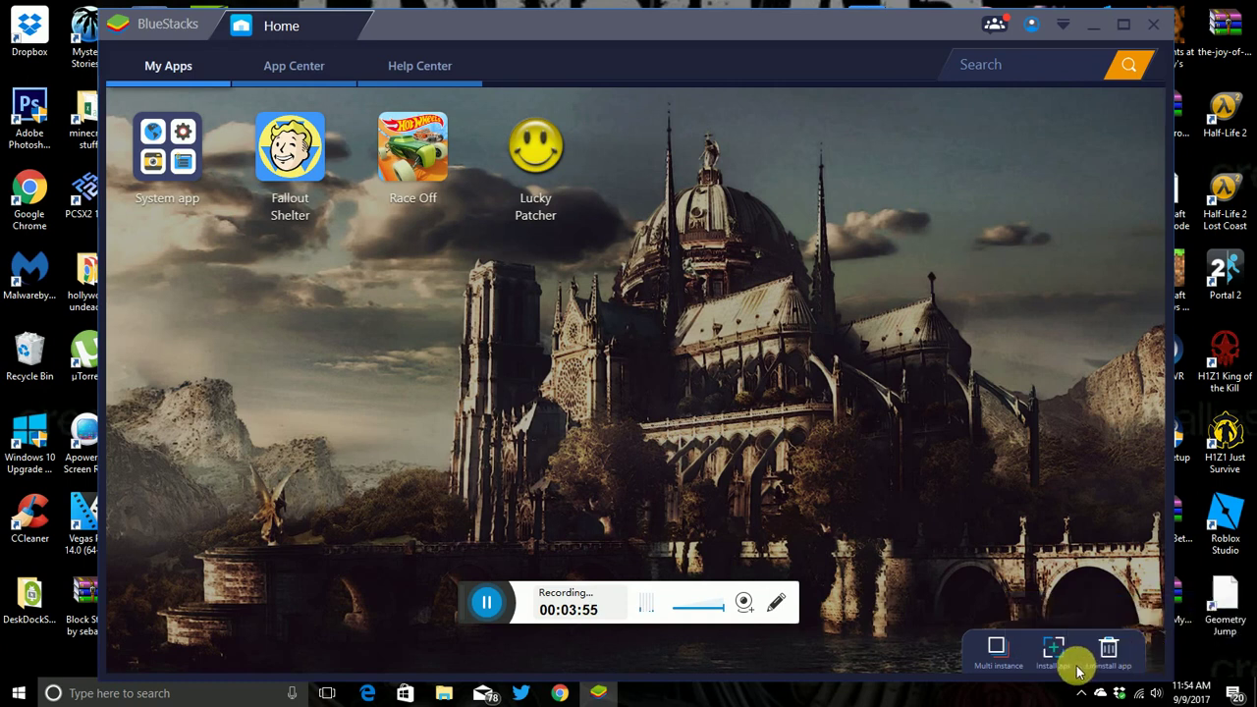
click(540, 177)
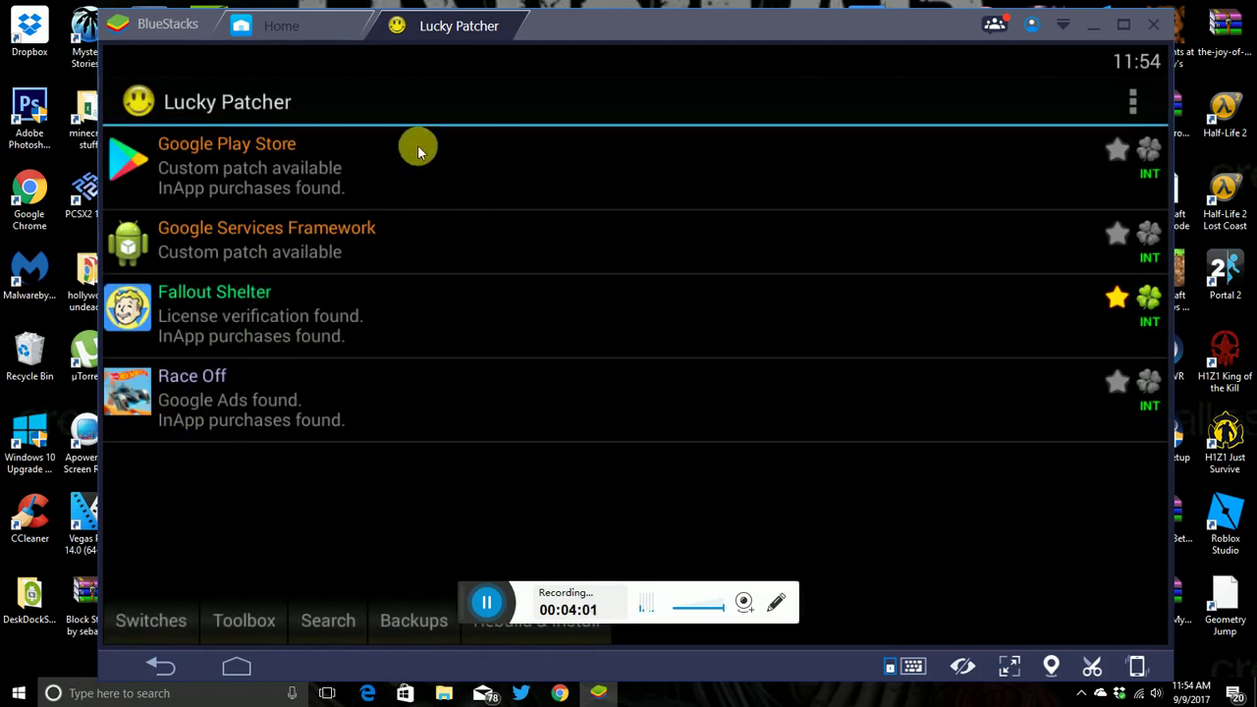
Step: Install the lucky-patcher-6-5-8.apk file in BlueStacks
click(512, 24)
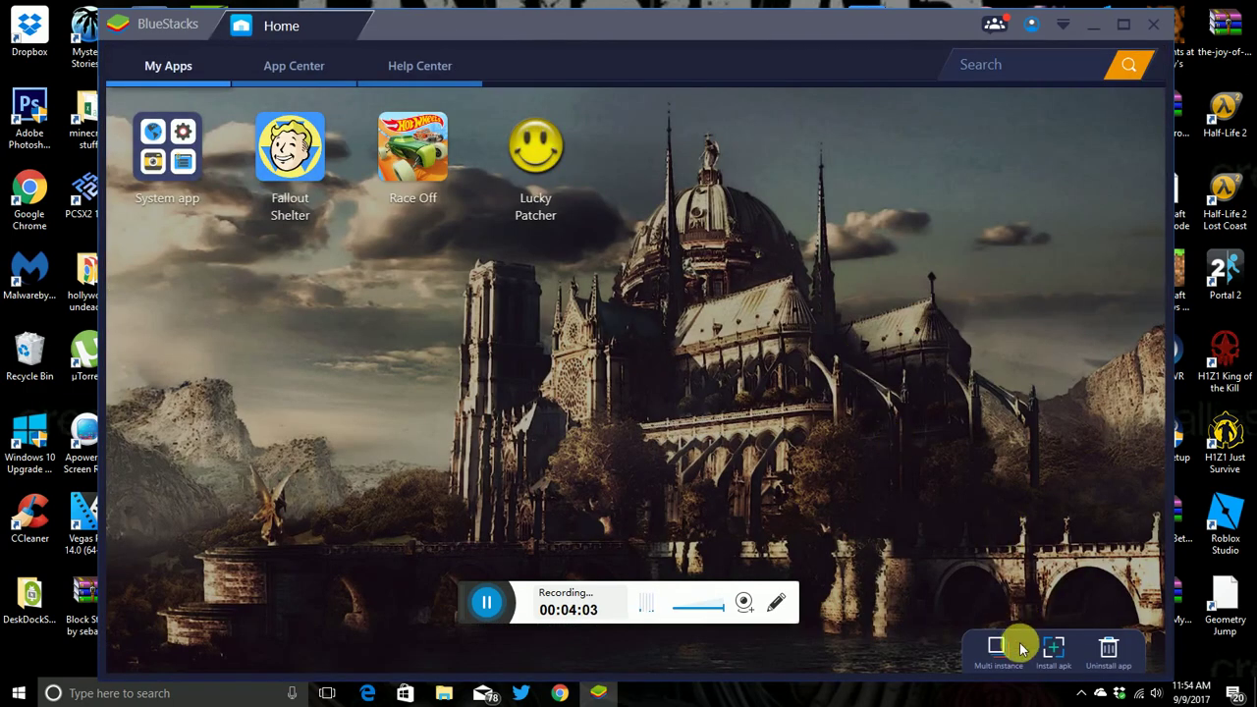
click(1053, 649)
scroll(545, 299, down, 2)
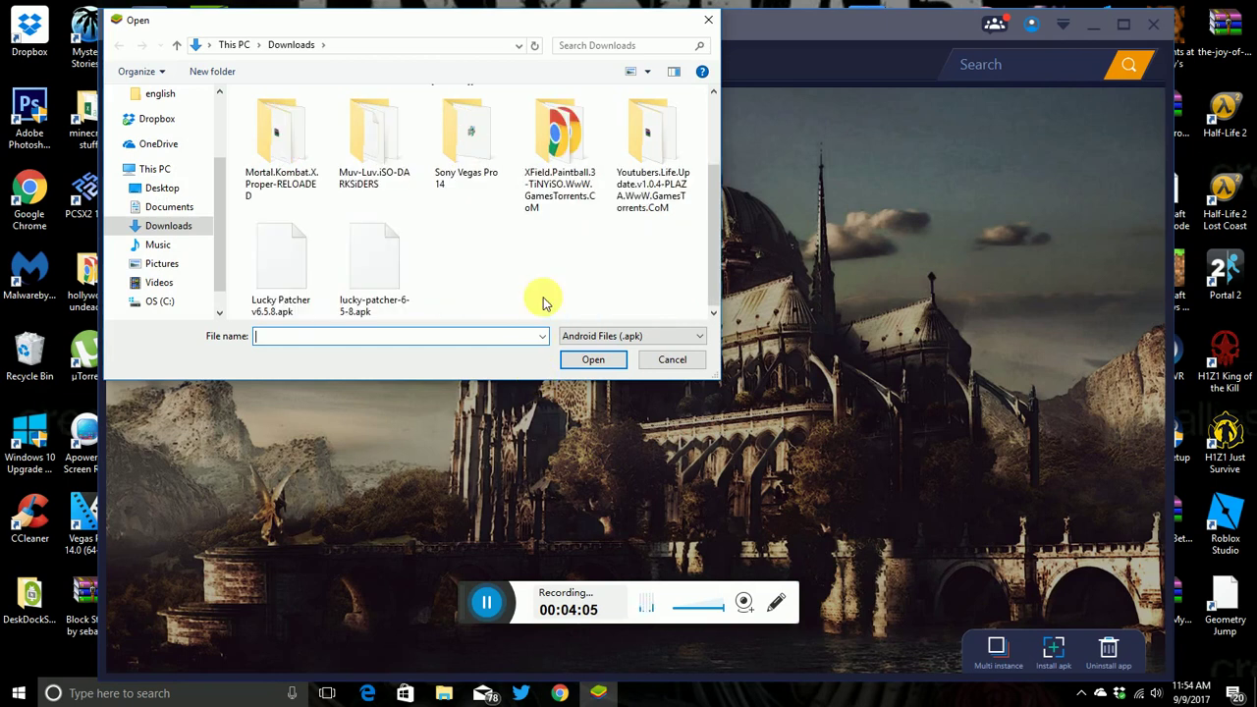
click(363, 295)
click(594, 360)
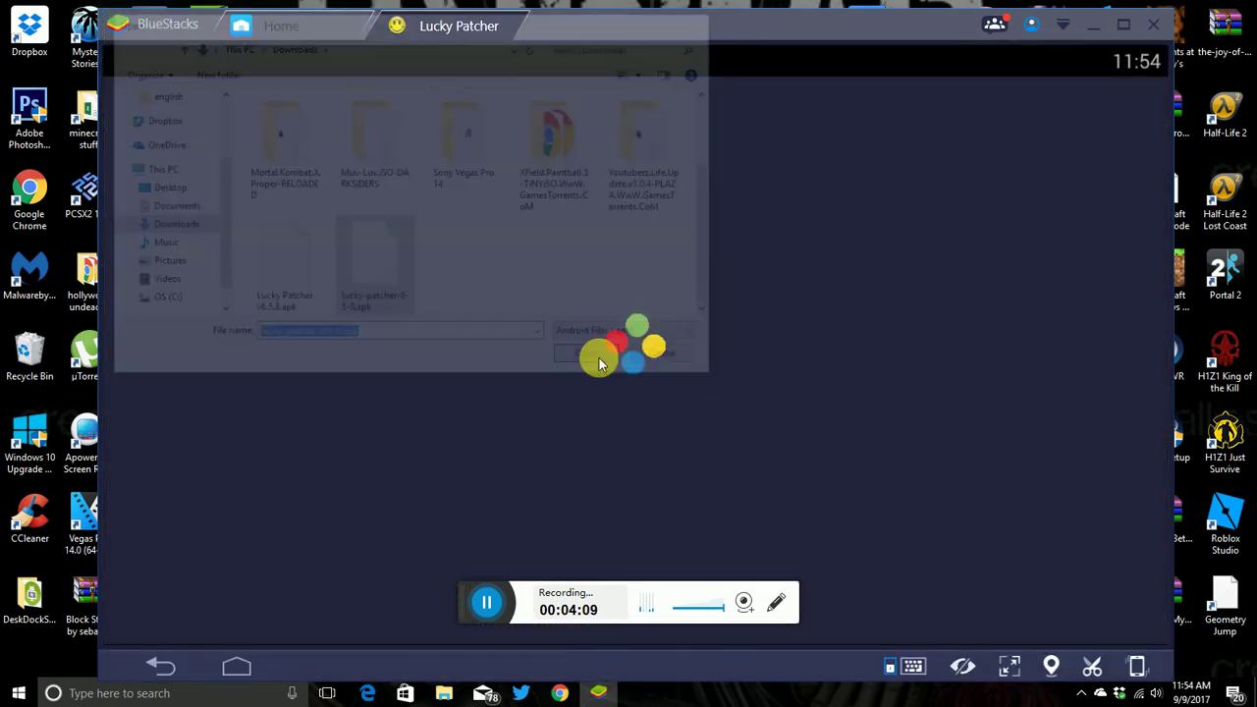
Step: Relaunch Lucky Patcher, dismissing the update notice and the Valiant Force ad
click(515, 19)
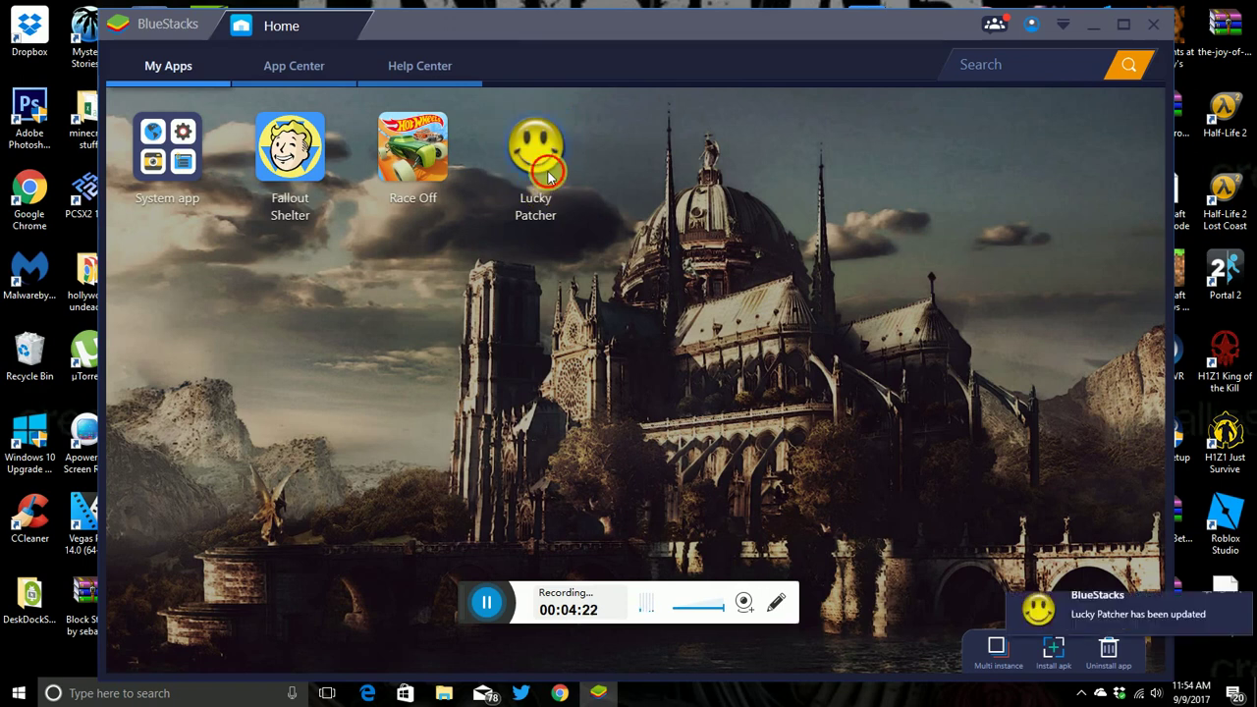
click(546, 171)
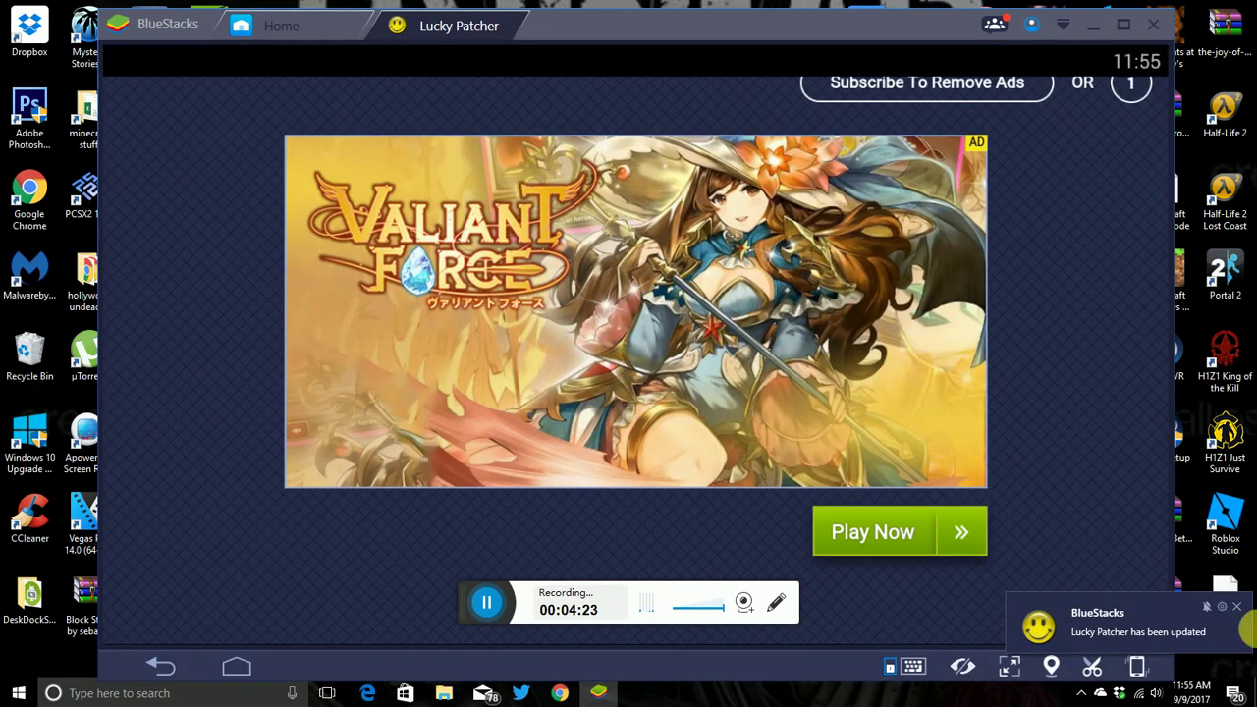
click(1237, 607)
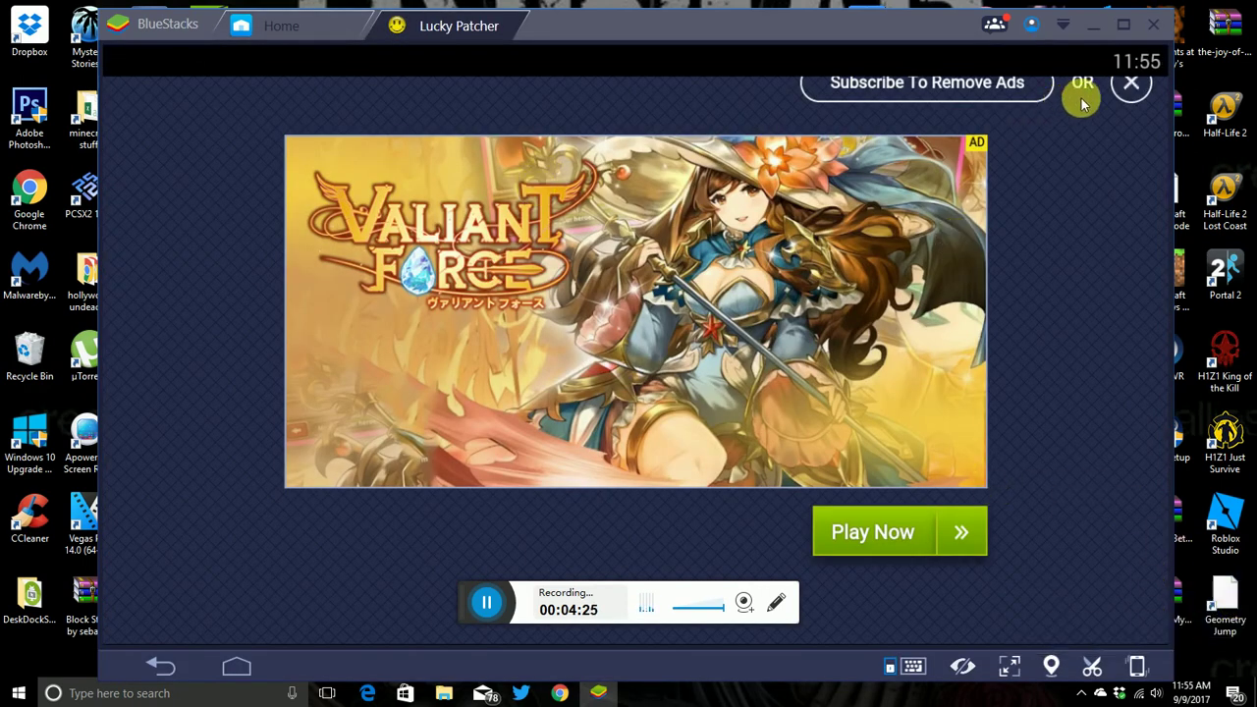
click(1130, 82)
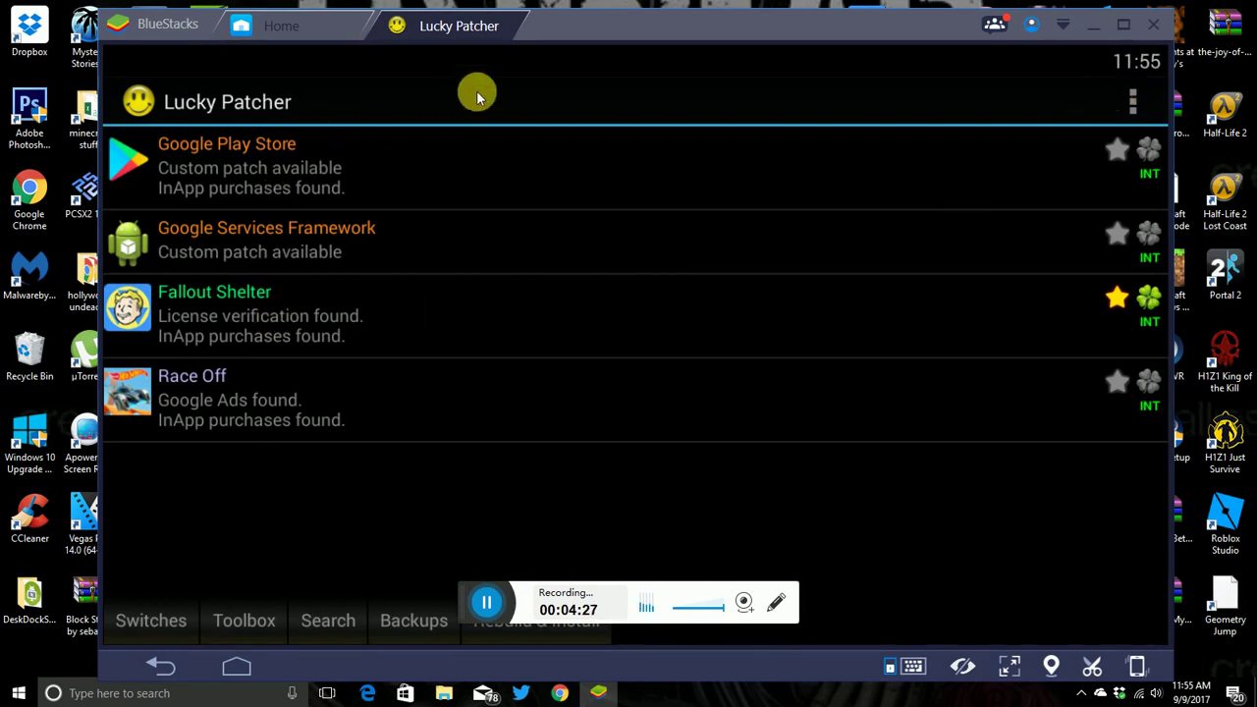
Step: Reinstall Lucky Patcher from the Lucky Patcher v6.5.8.apk file
click(522, 27)
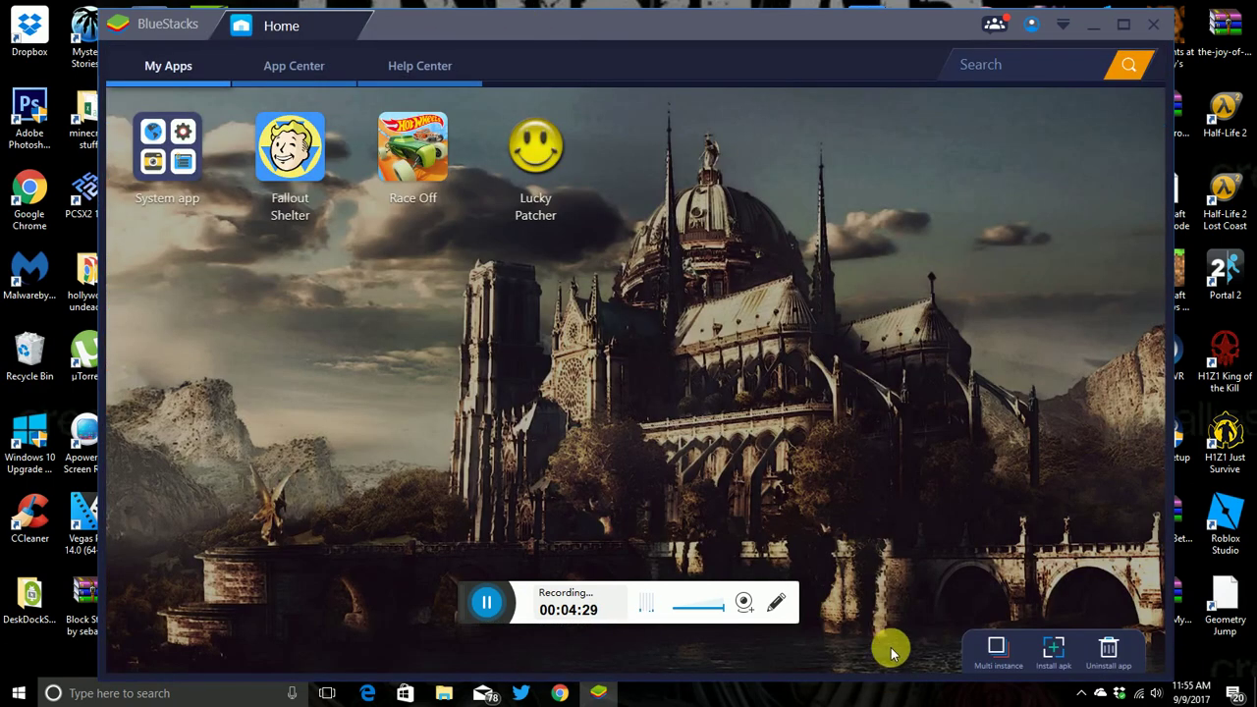
click(1056, 649)
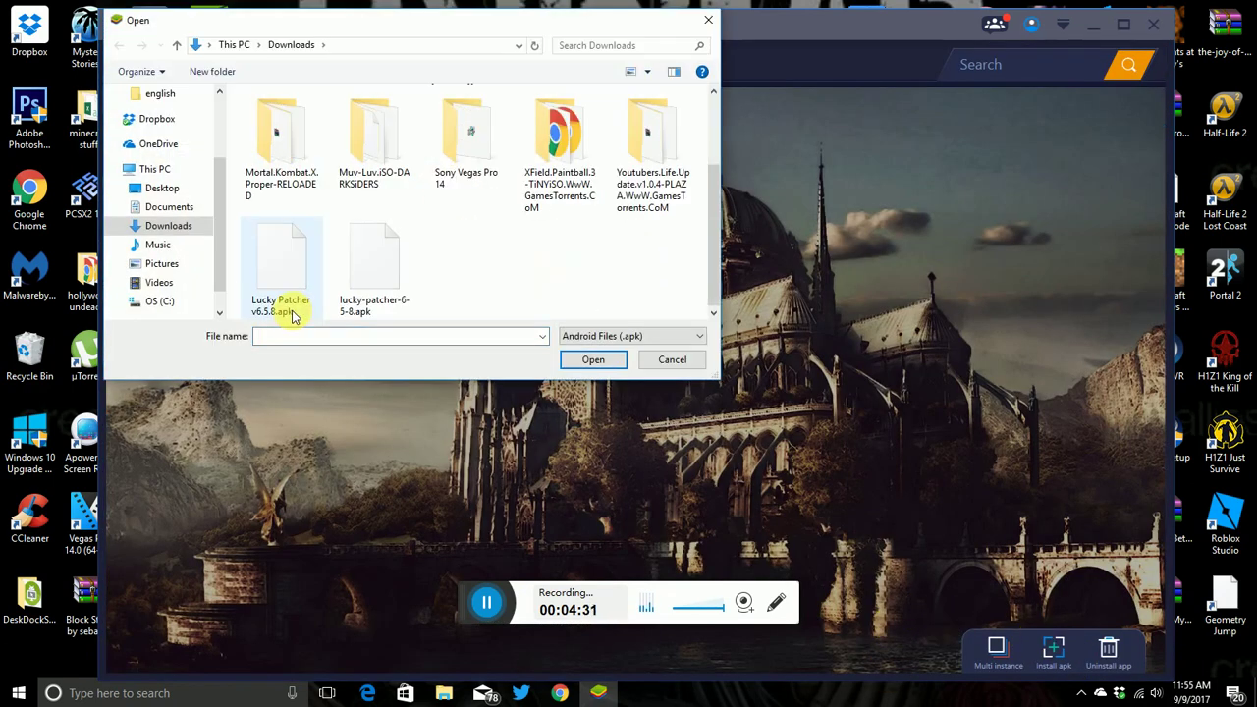
click(285, 285)
click(590, 359)
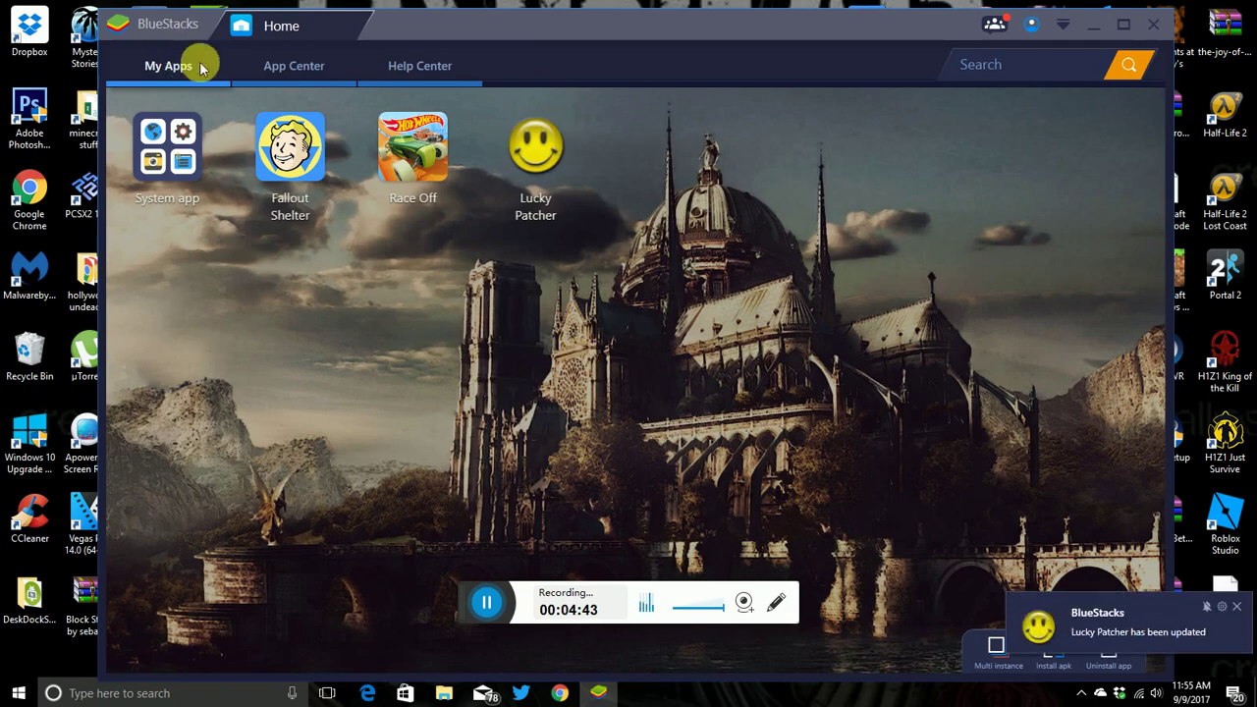
Step: Page twice through the App Center's featured games and open the Dragon City store page
click(281, 69)
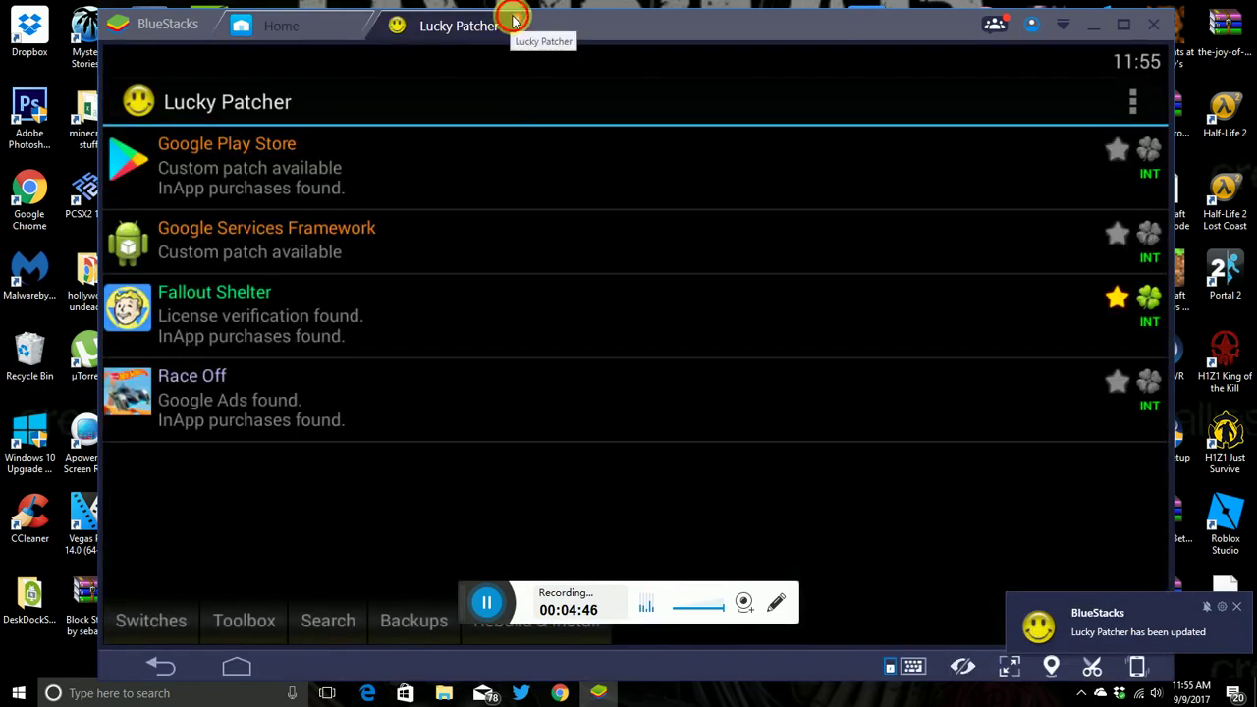
click(512, 25)
scroll(349, 393, down, 1)
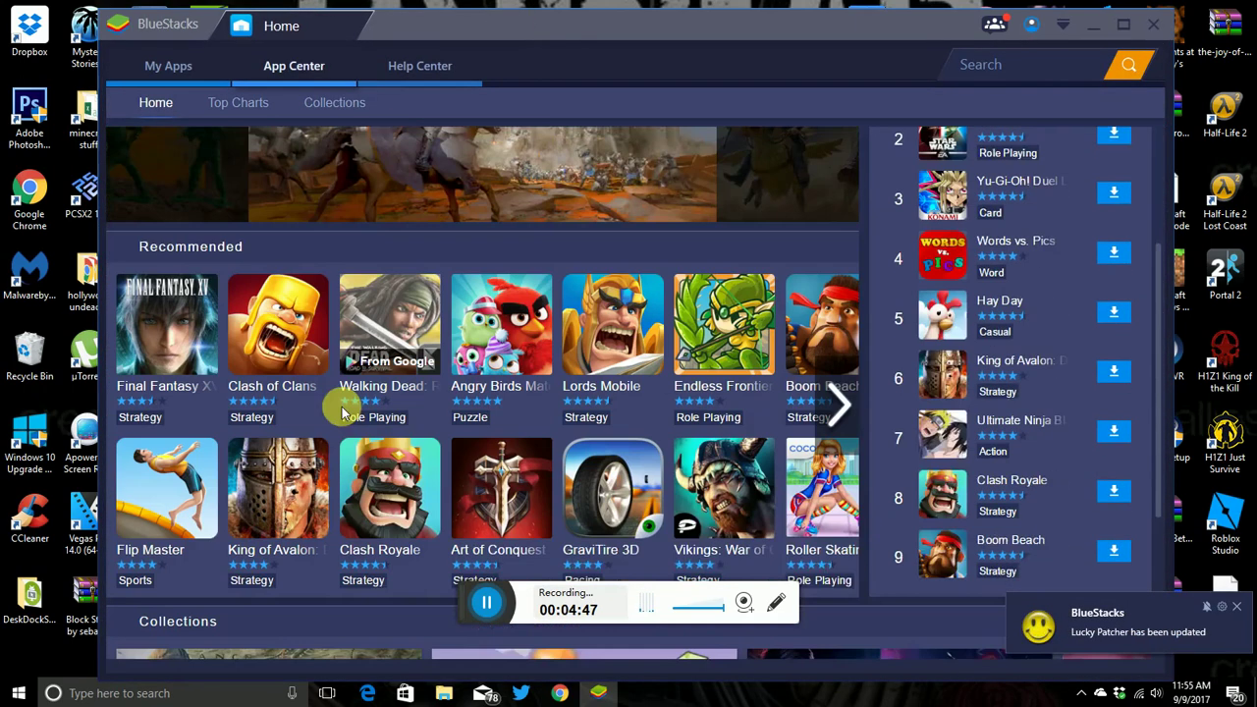
scroll(343, 412, down, 2)
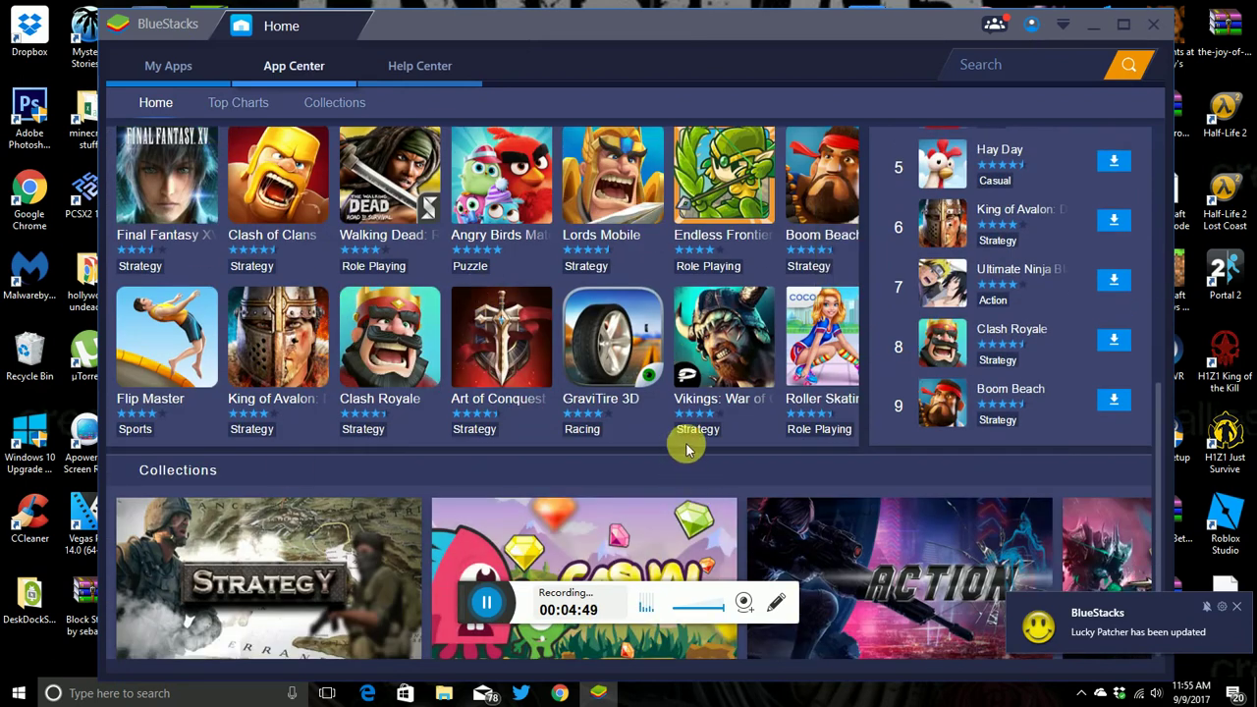
click(840, 252)
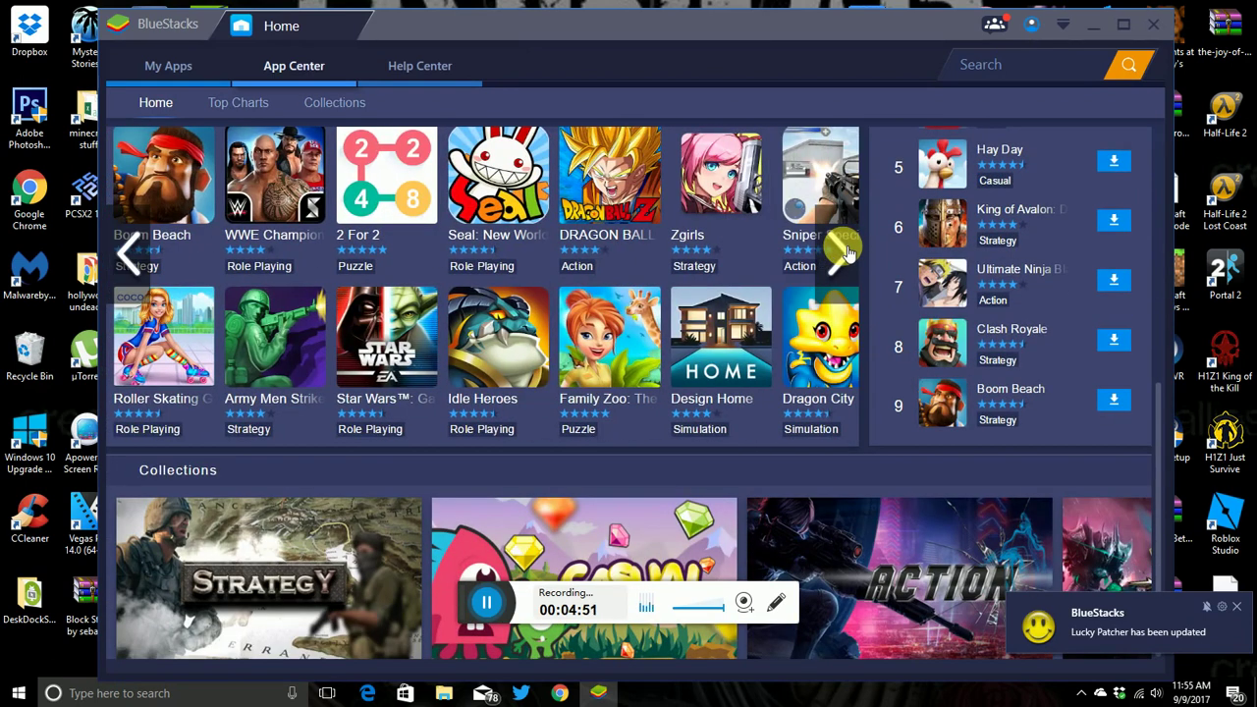
click(842, 252)
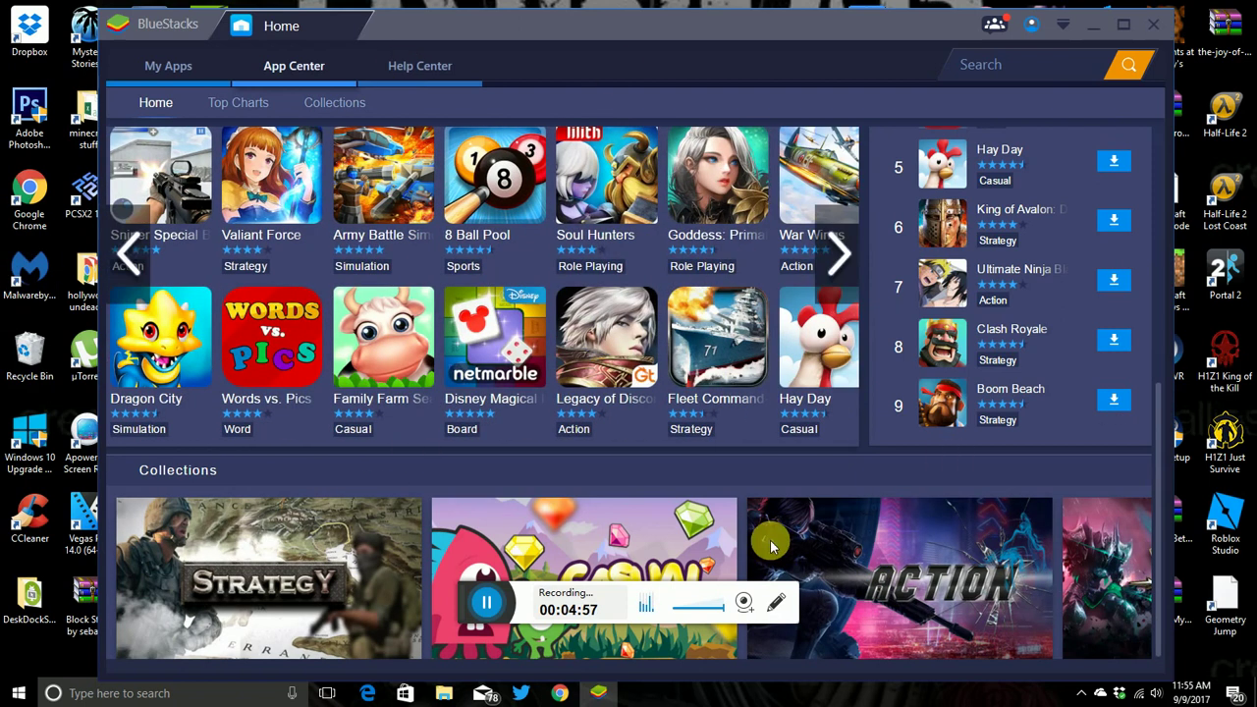
click(182, 358)
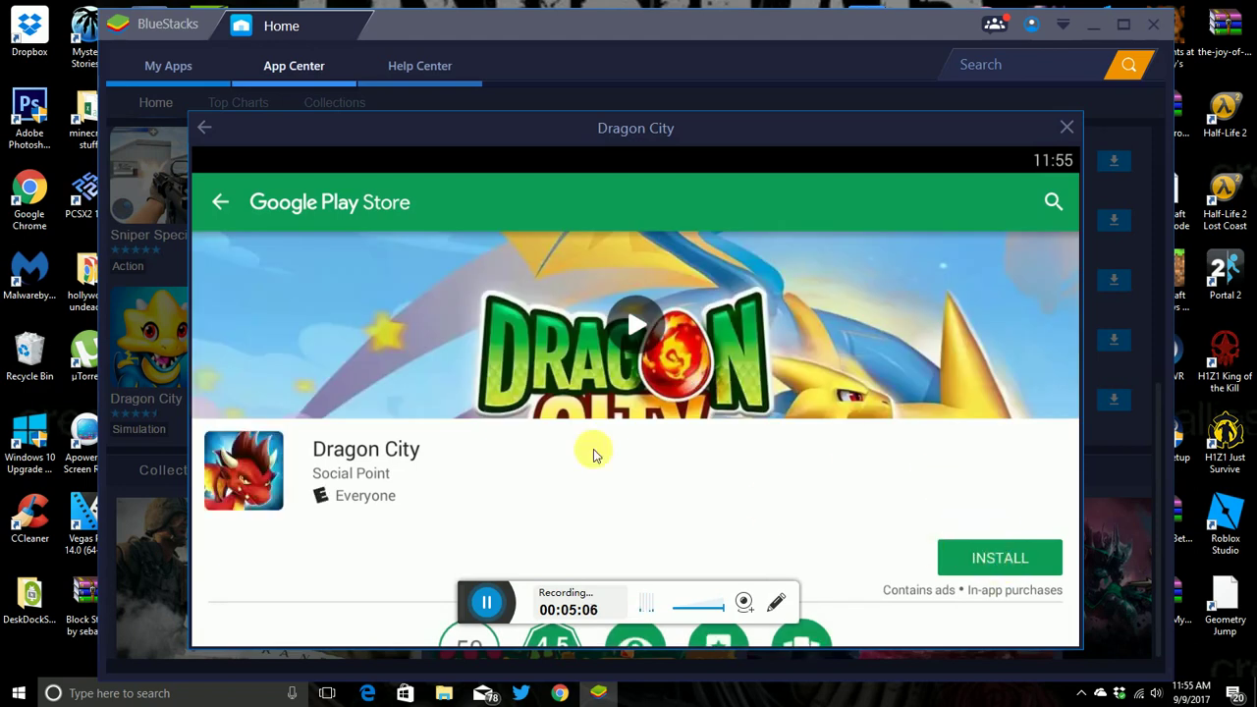
Step: Scroll through the Dragon City Play Store listing to review its details
drag(592, 482, 587, 374)
scroll(589, 393, up, 1)
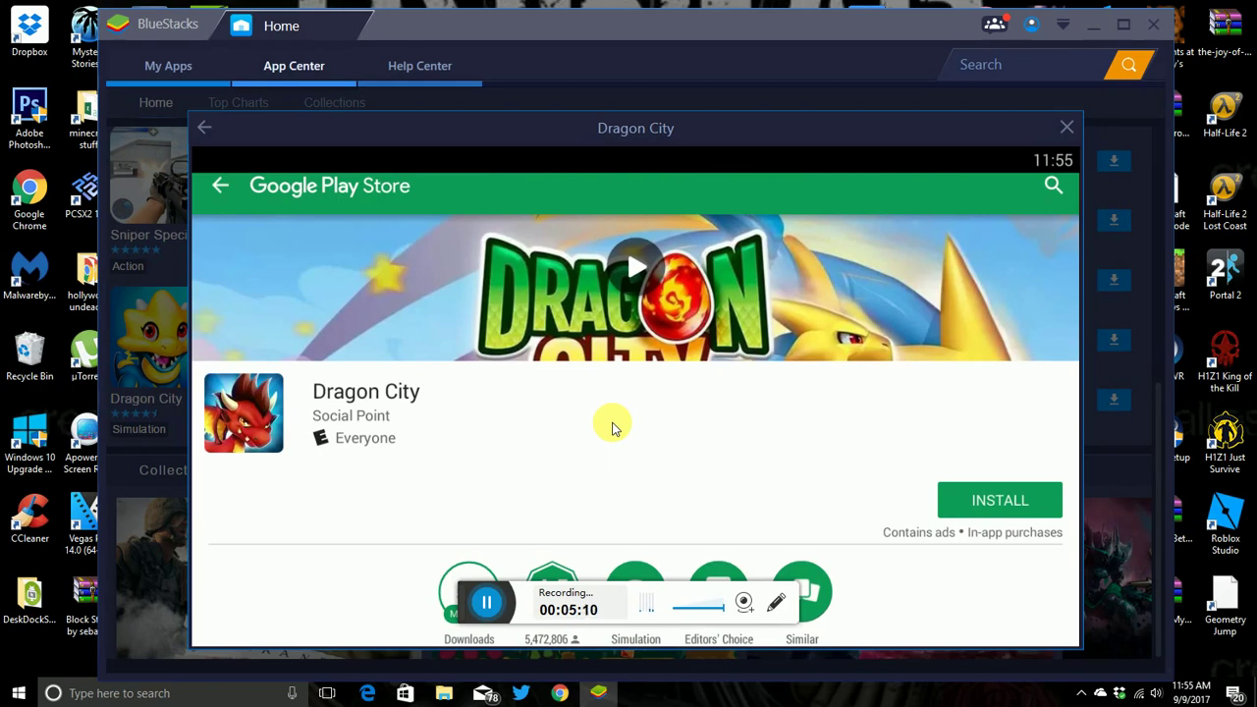
drag(612, 428, 561, 269)
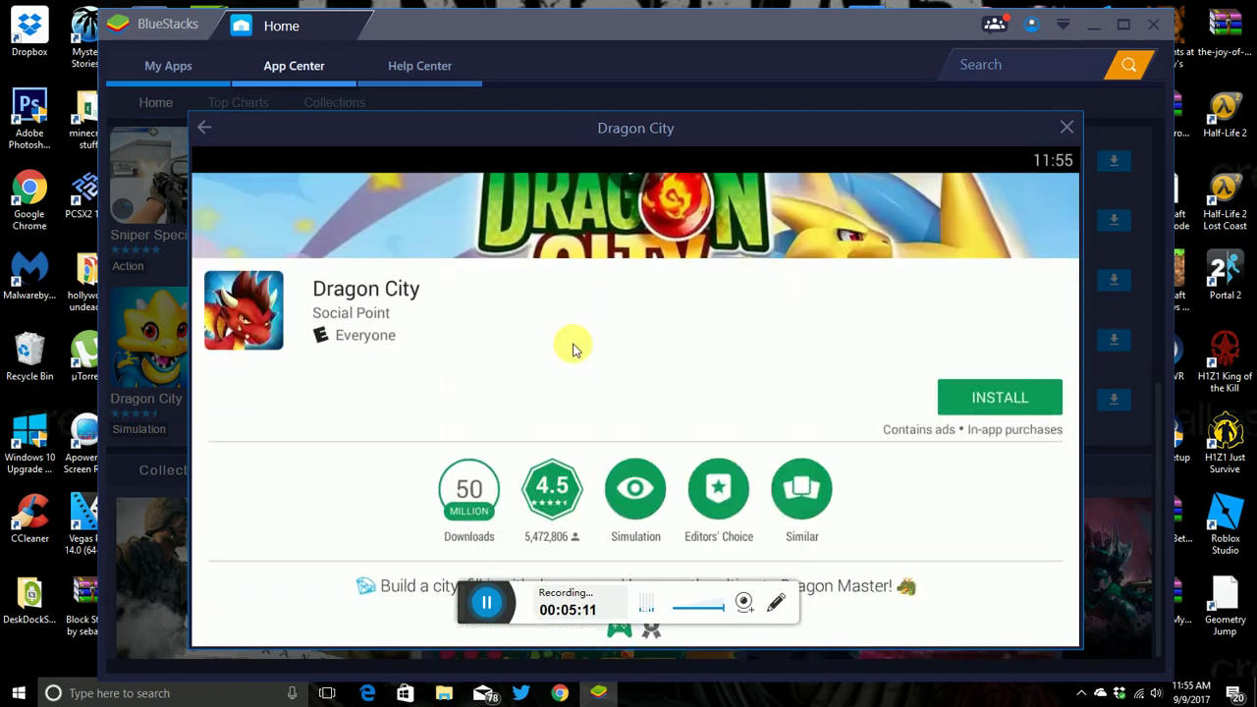
scroll(573, 354, down, 5)
scroll(573, 353, up, 3)
scroll(569, 352, up, 3)
scroll(570, 351, down, 2)
scroll(903, 434, up, 2)
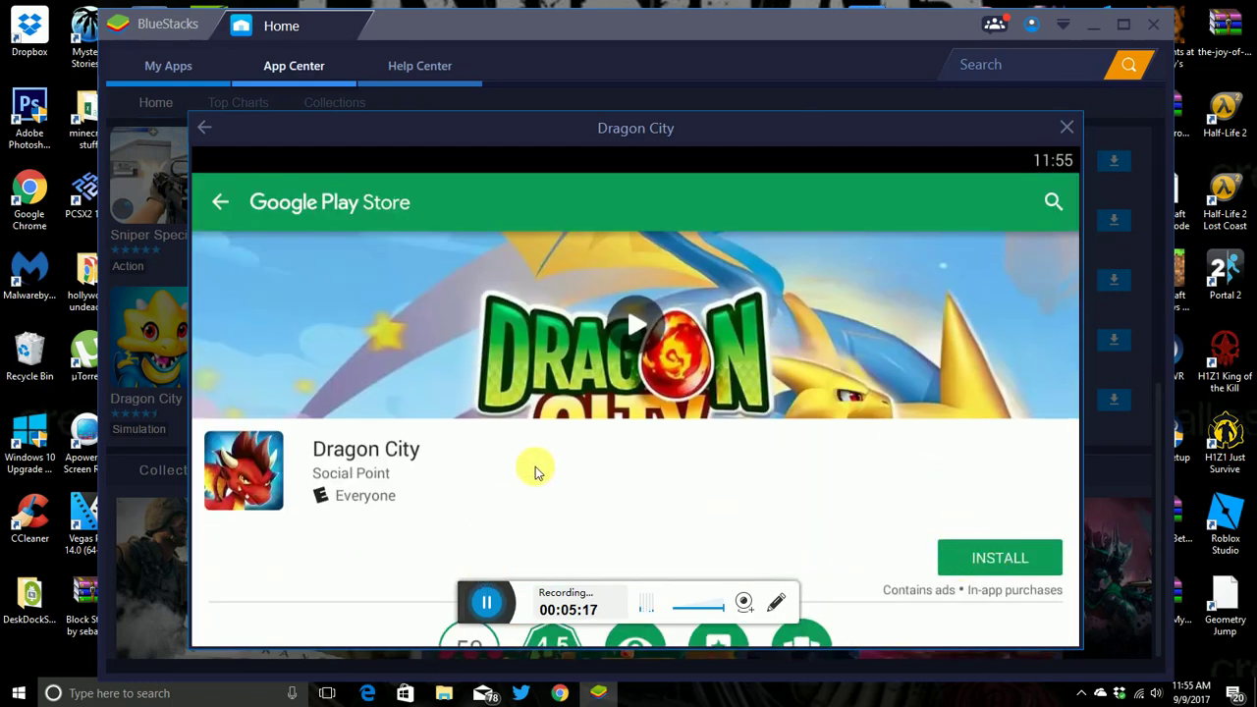
drag(534, 468, 511, 287)
scroll(575, 477, down, 5)
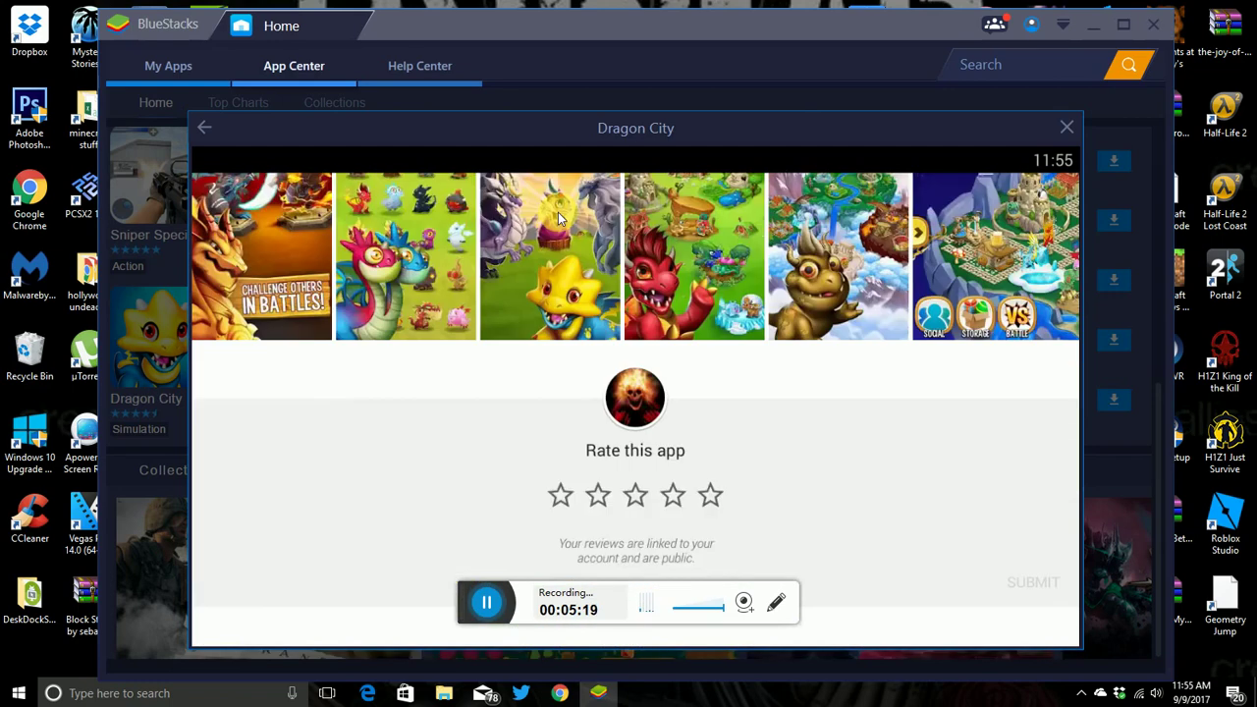
scroll(623, 374, down, 2)
scroll(651, 384, up, 1)
scroll(607, 452, down, 5)
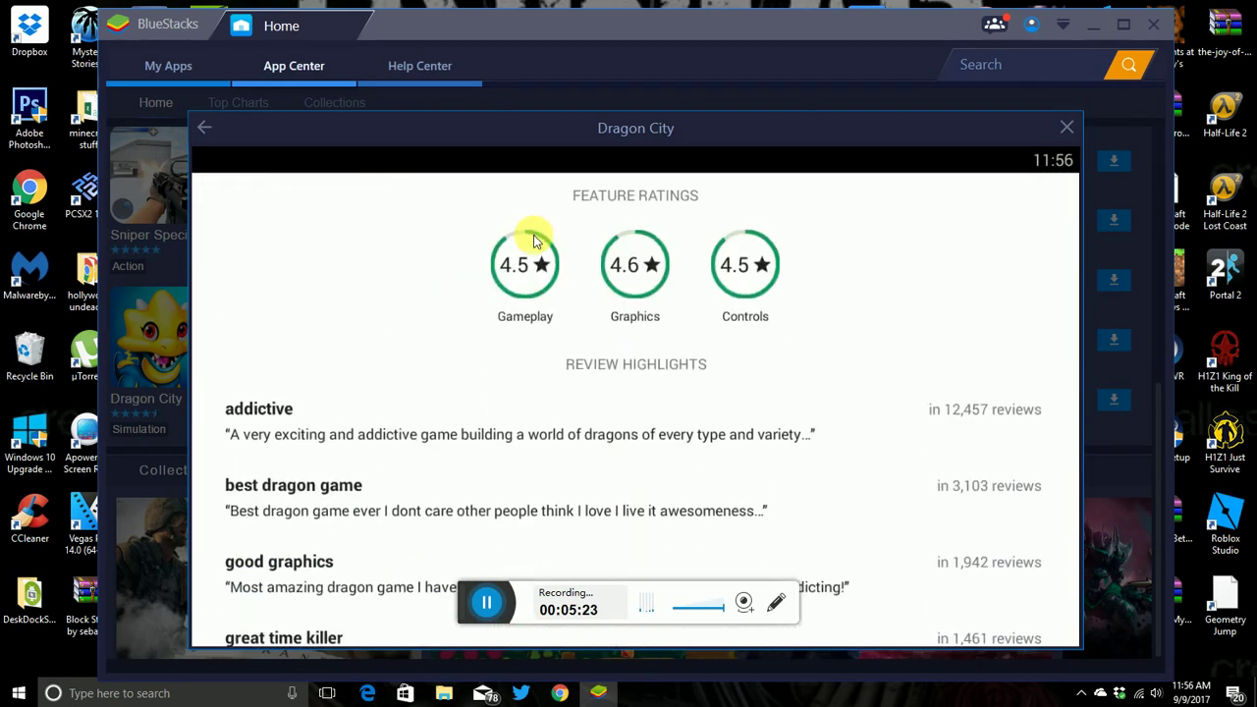
scroll(471, 402, up, 4)
scroll(538, 513, up, 4)
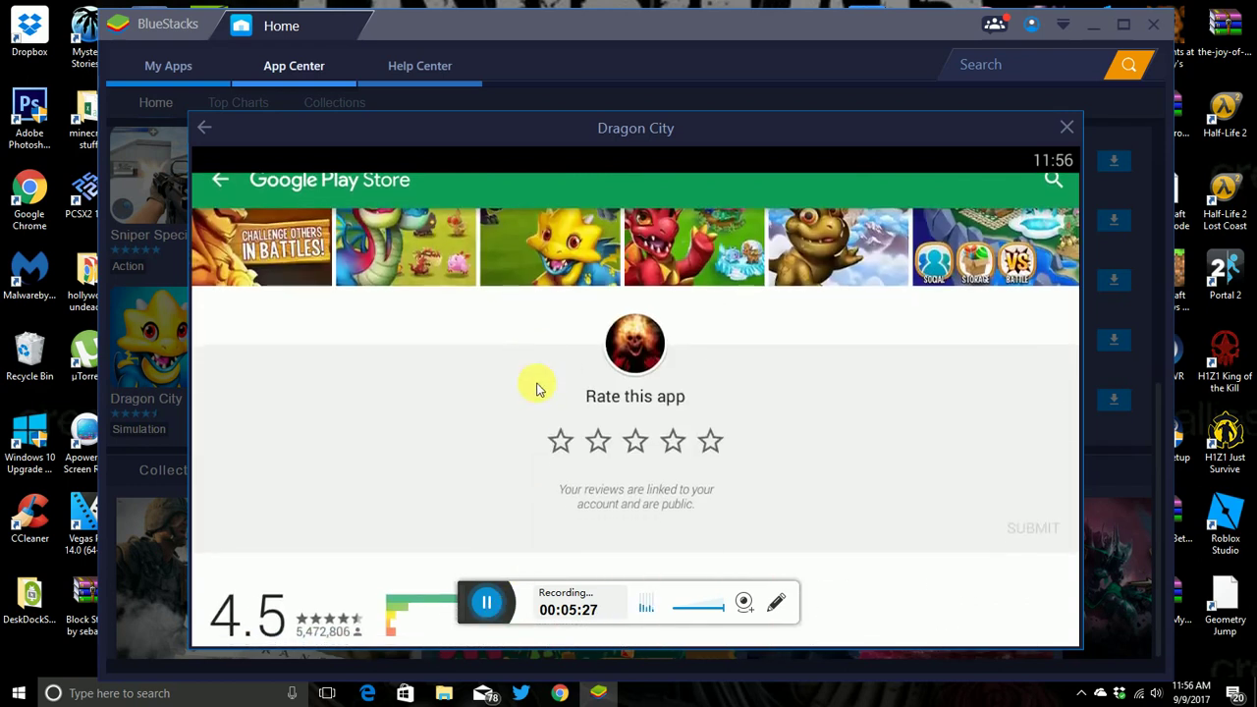
scroll(564, 344, up, 5)
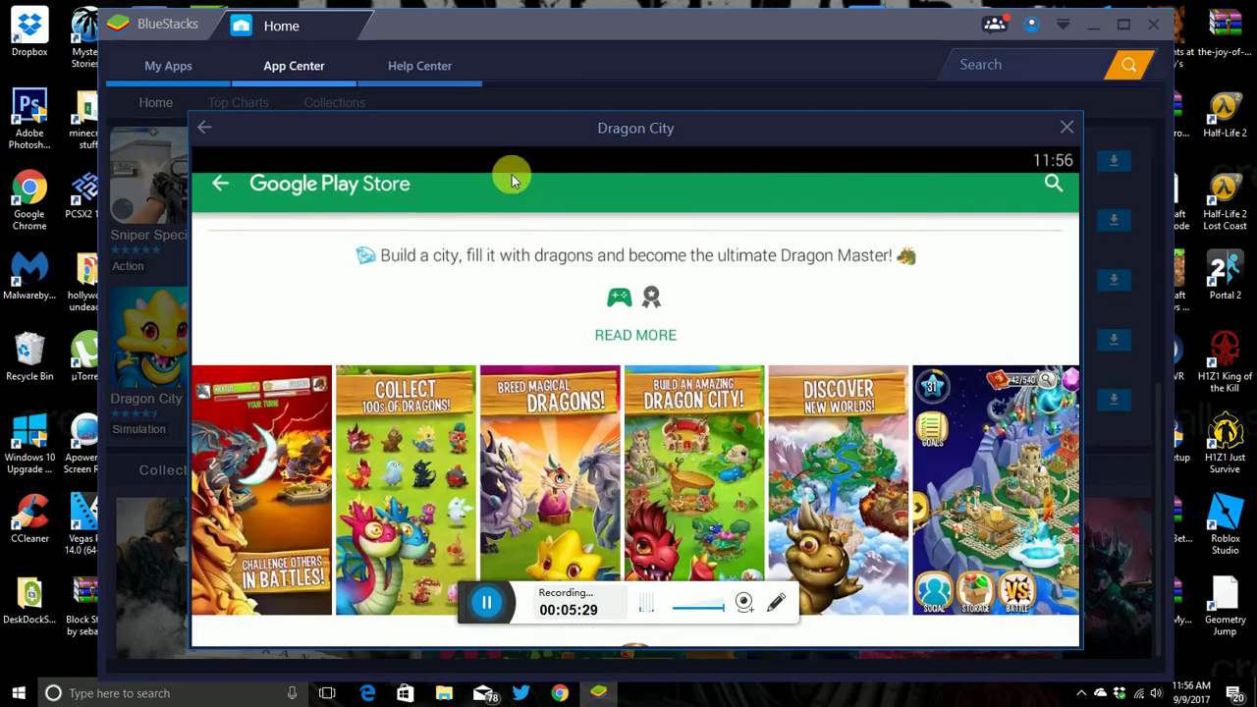
scroll(555, 335, up, 2)
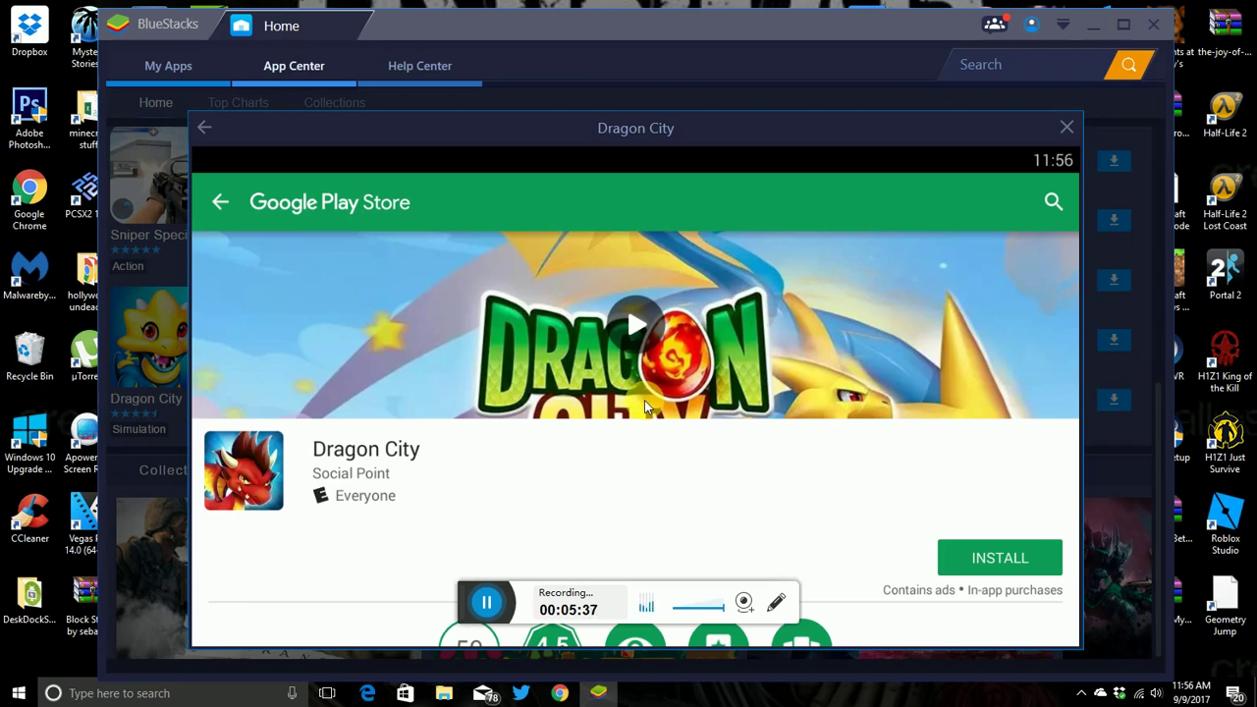
click(754, 249)
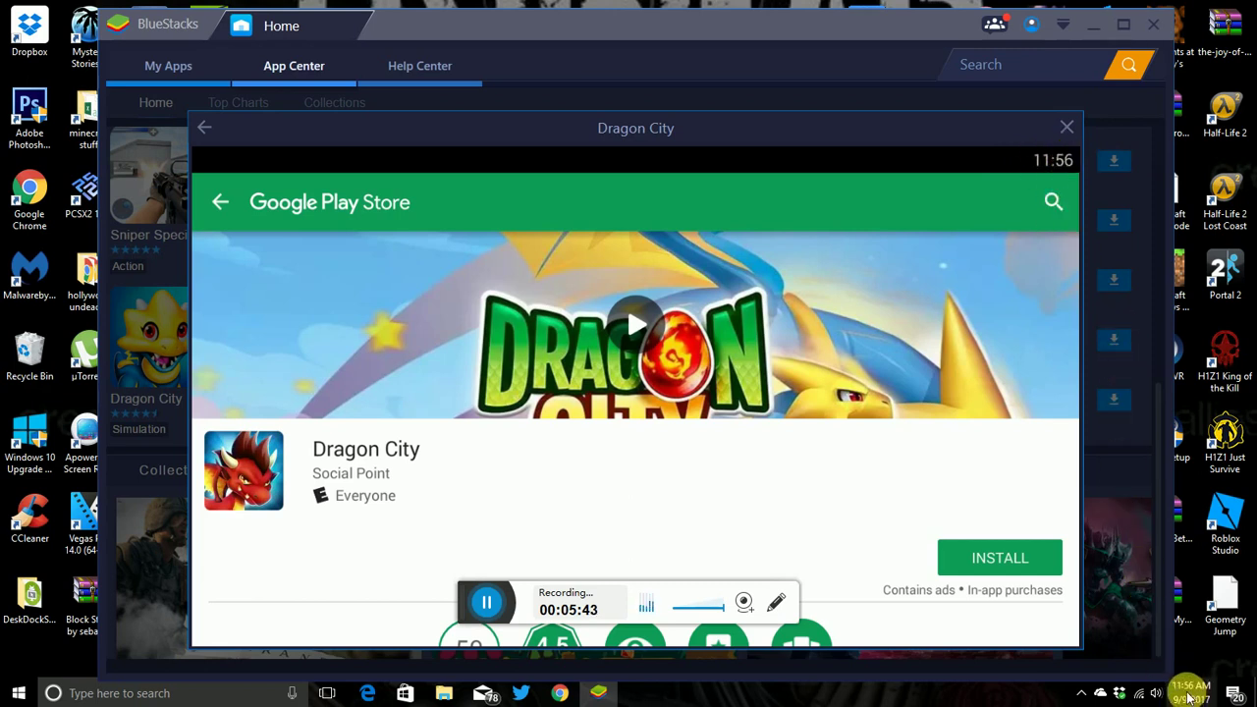
mouse_move(1183, 693)
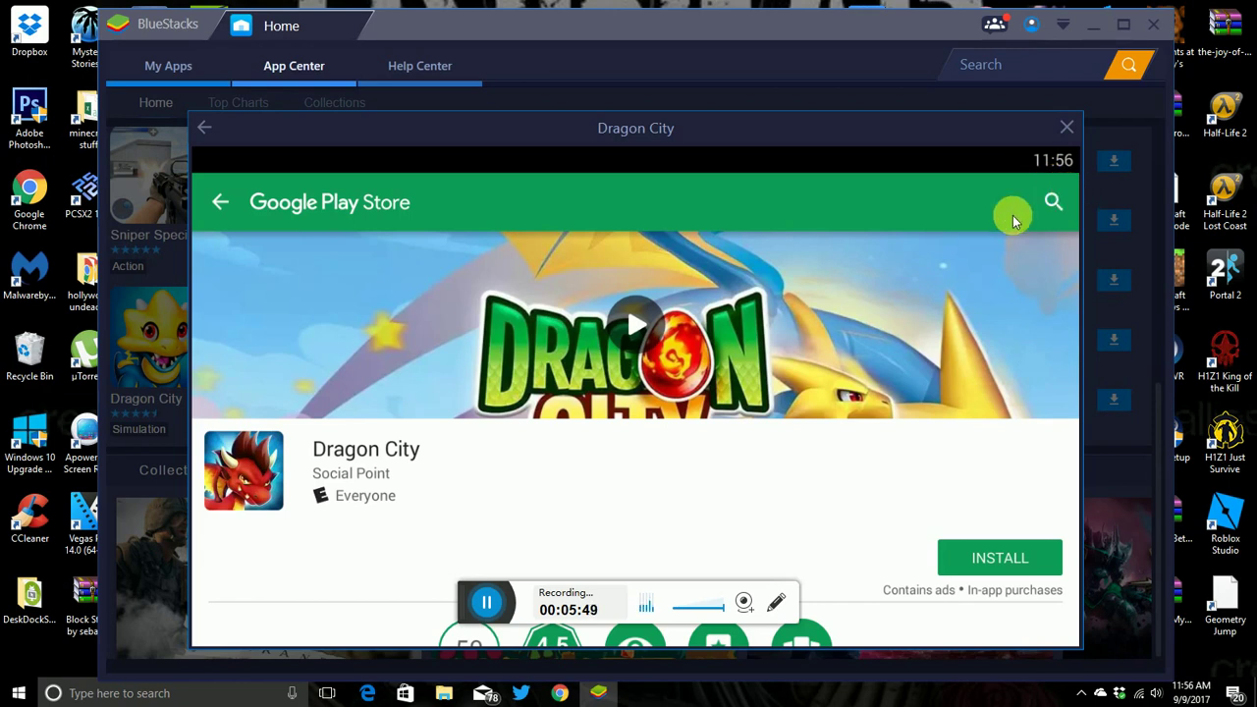
Step: Close the Dragon City page and launch Lucky Patcher from My Apps
click(1067, 127)
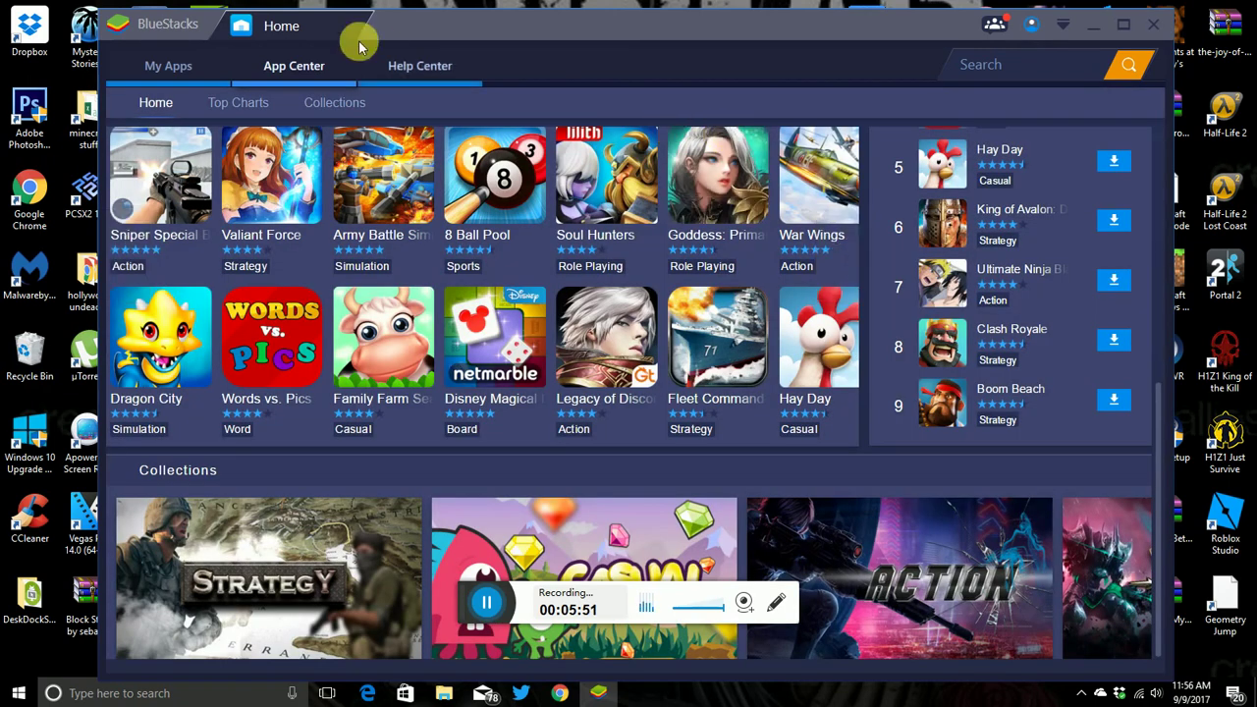
click(175, 65)
click(534, 169)
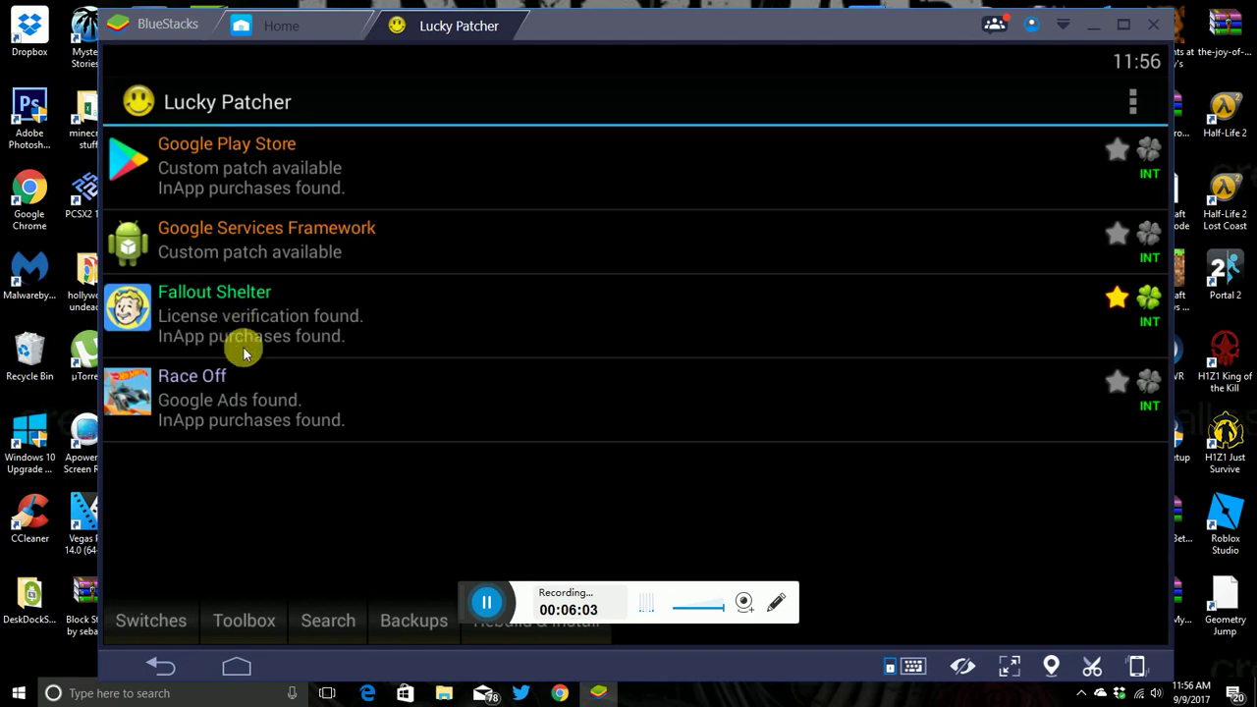
Step: Pick Race Off's InApp and LVL emulation support patch, then accept the Lucky Patcher update
click(236, 403)
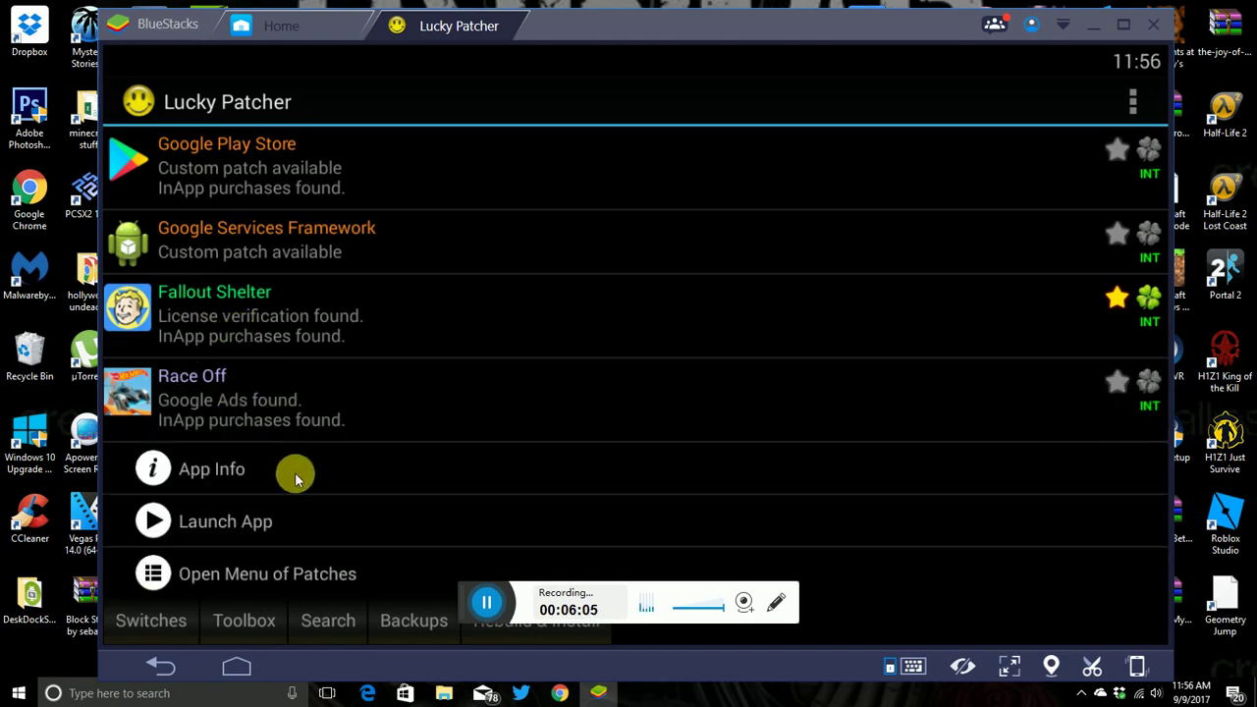
scroll(268, 550, down, 3)
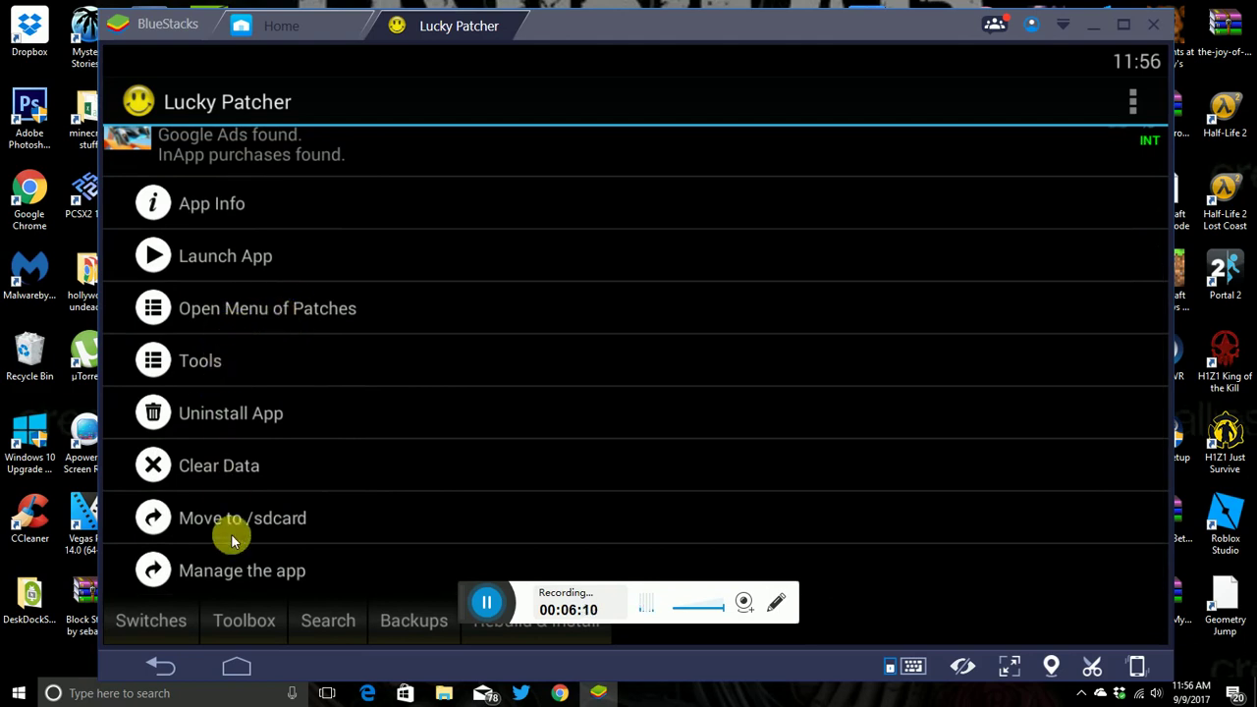
click(234, 330)
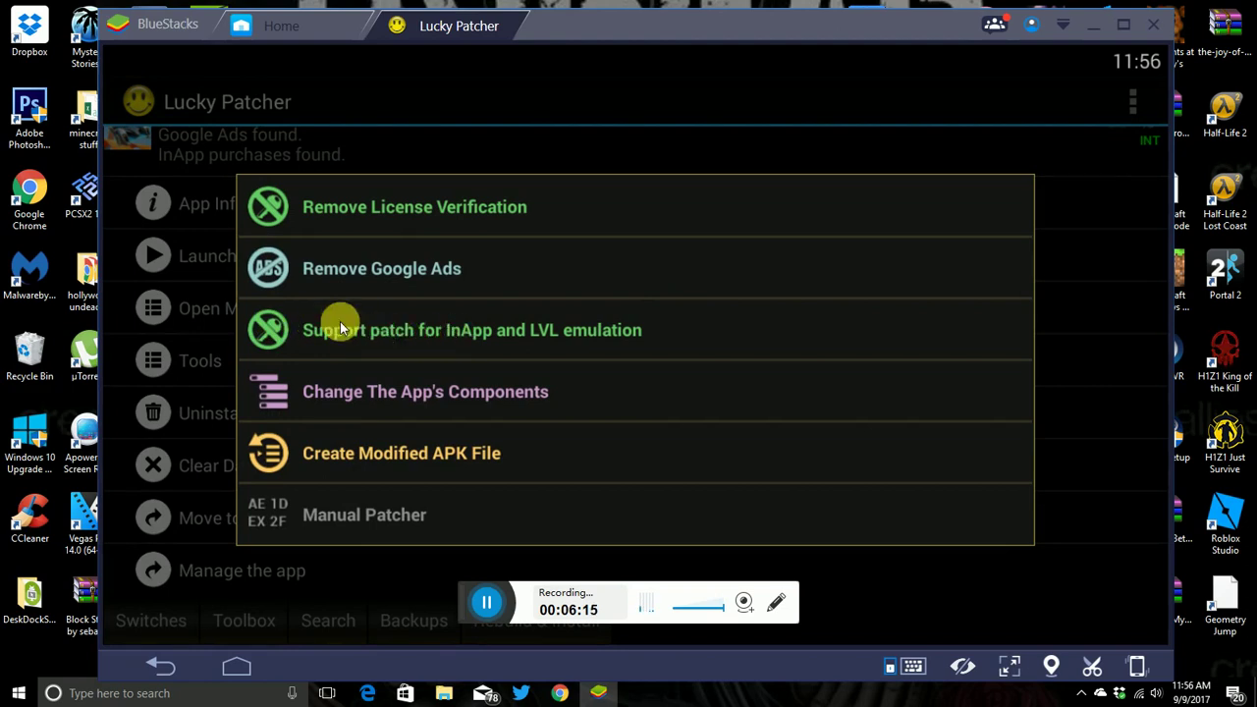
click(491, 335)
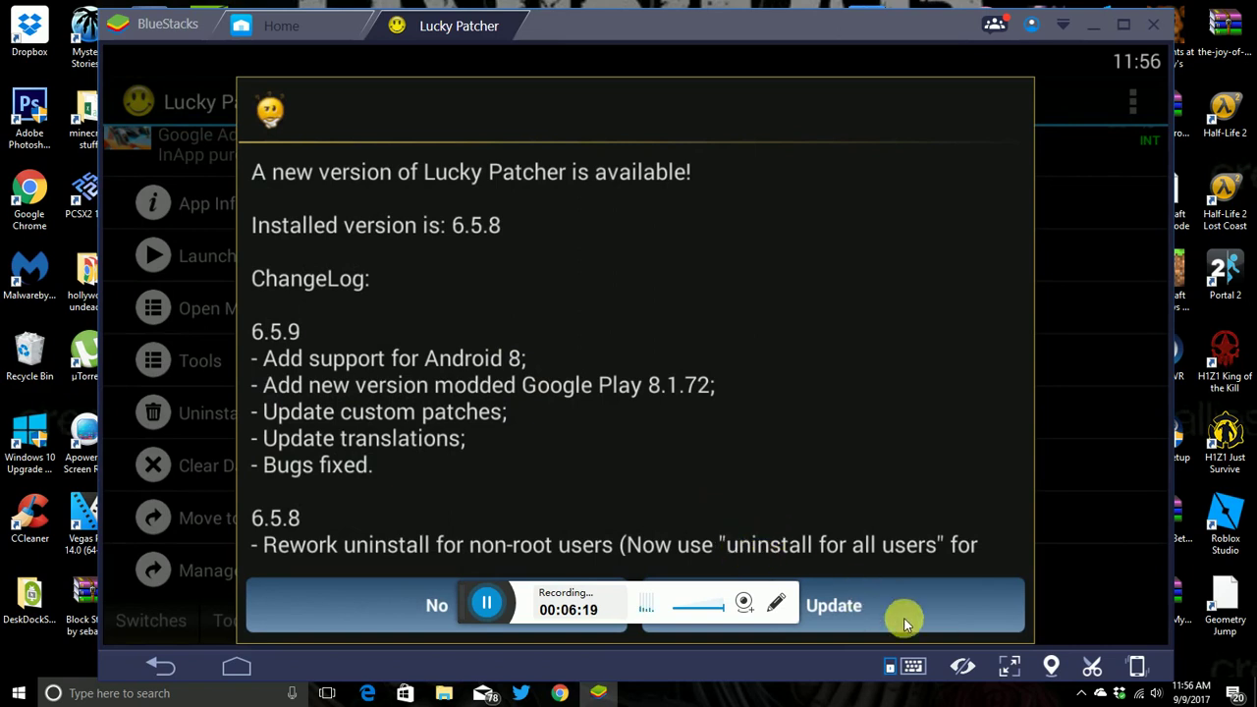
click(855, 616)
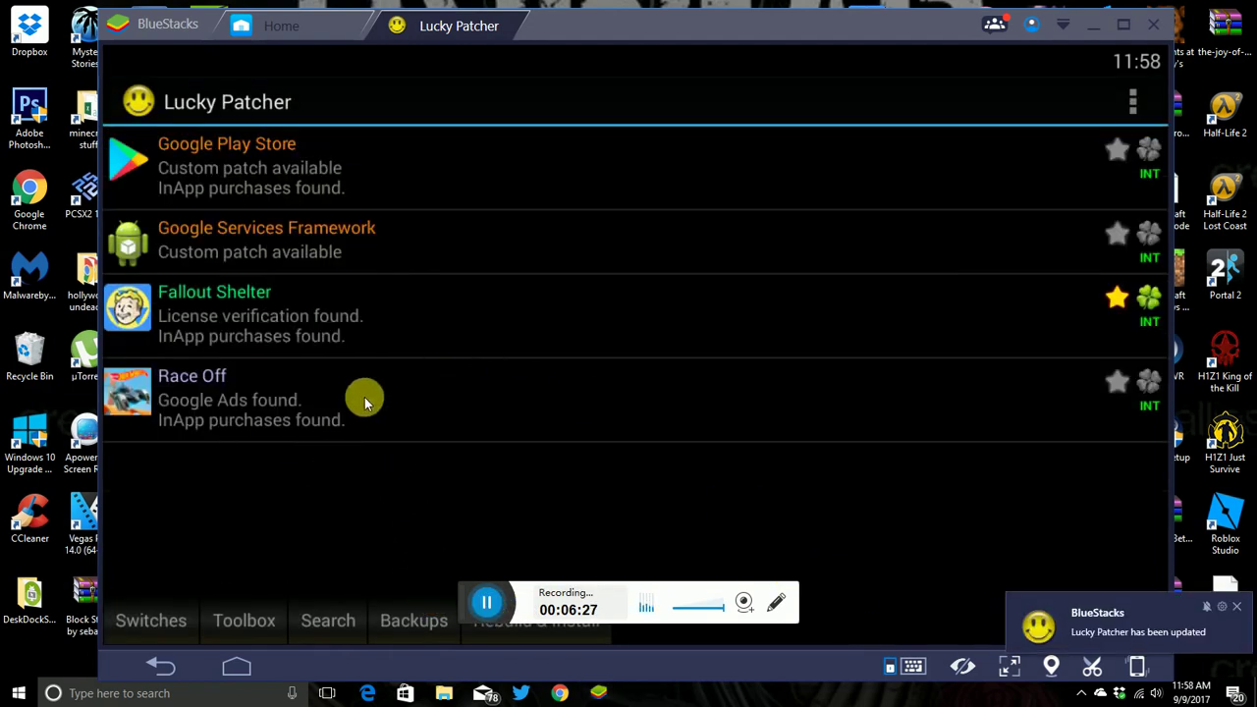
Step: Apply the InApp and LVL emulation support patch to Race Off, keeping both options checked
click(252, 376)
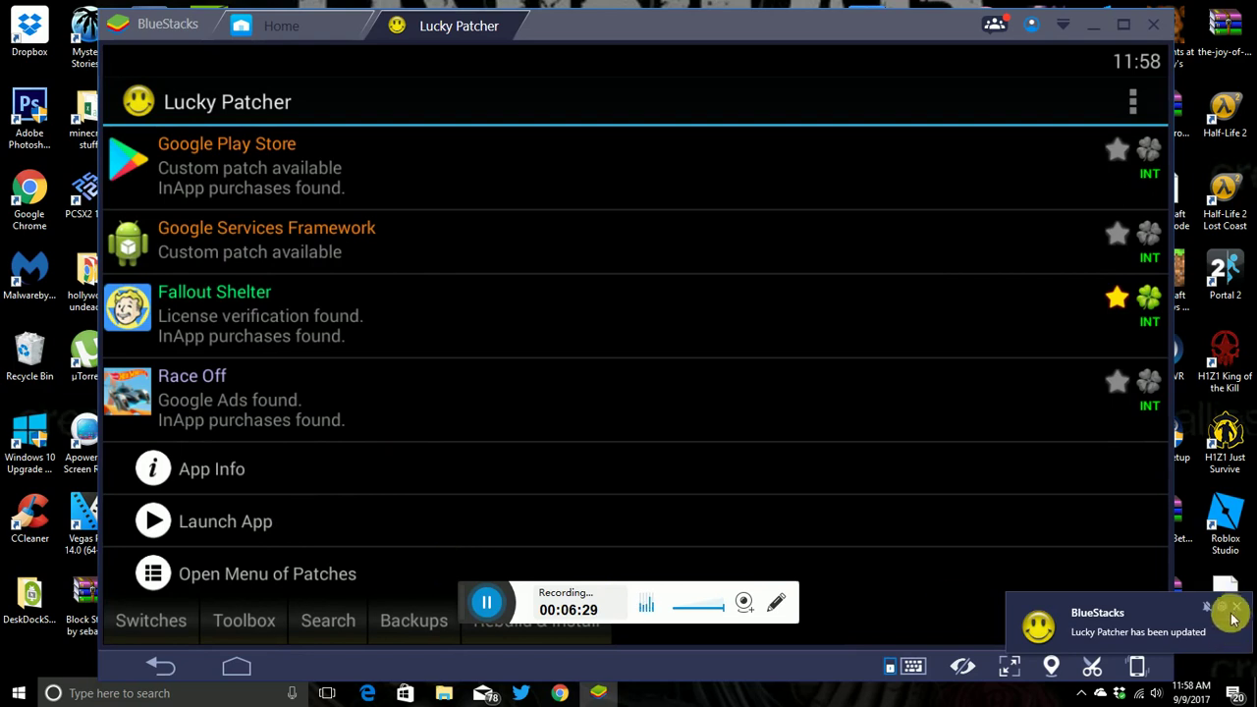
scroll(340, 442, down, 3)
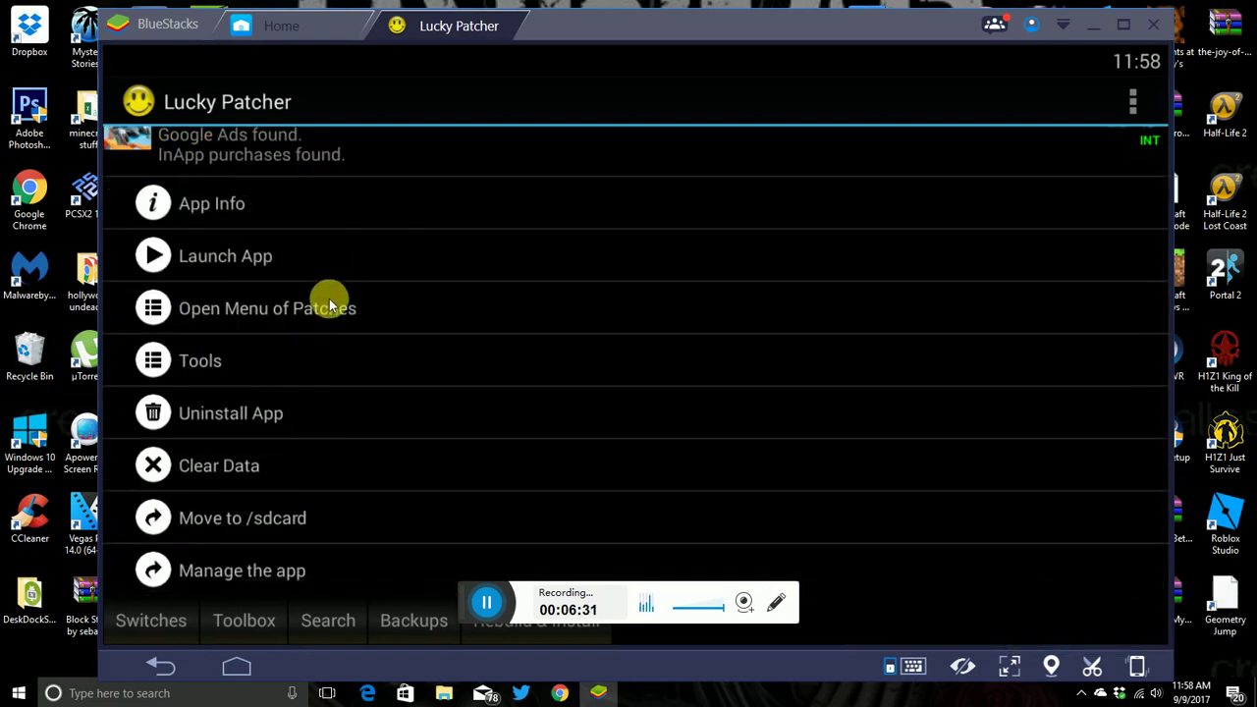
click(329, 304)
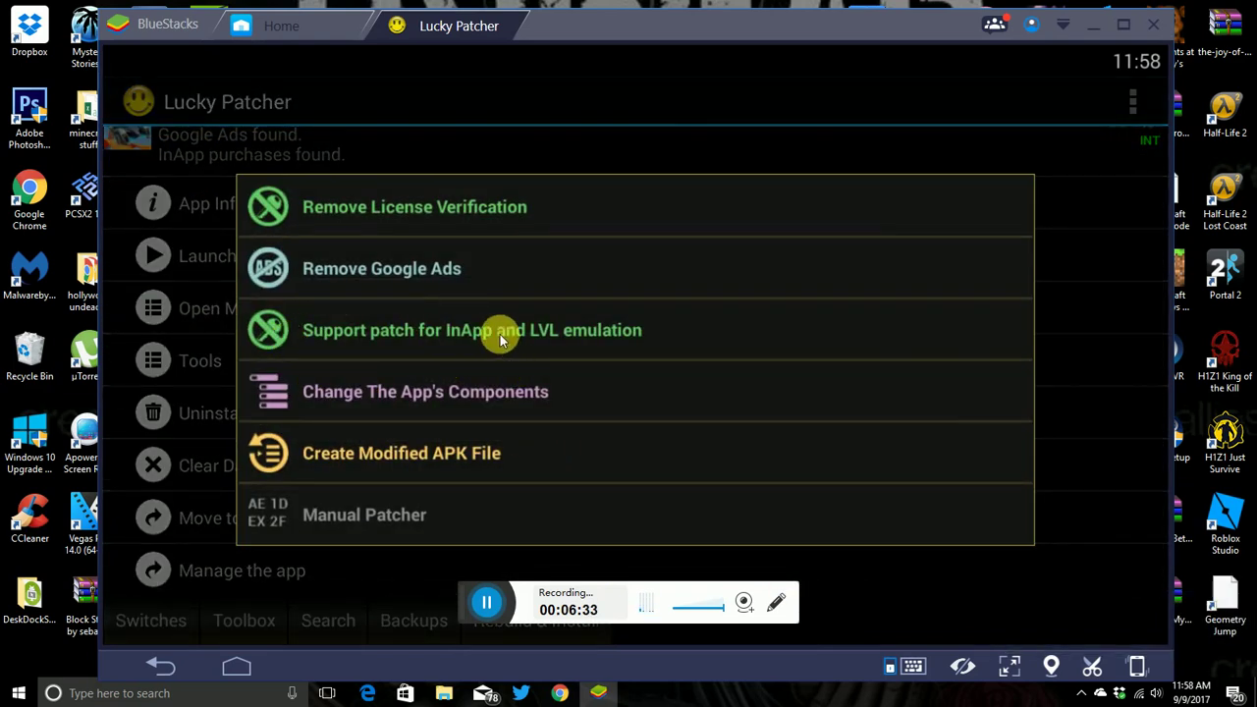
click(500, 333)
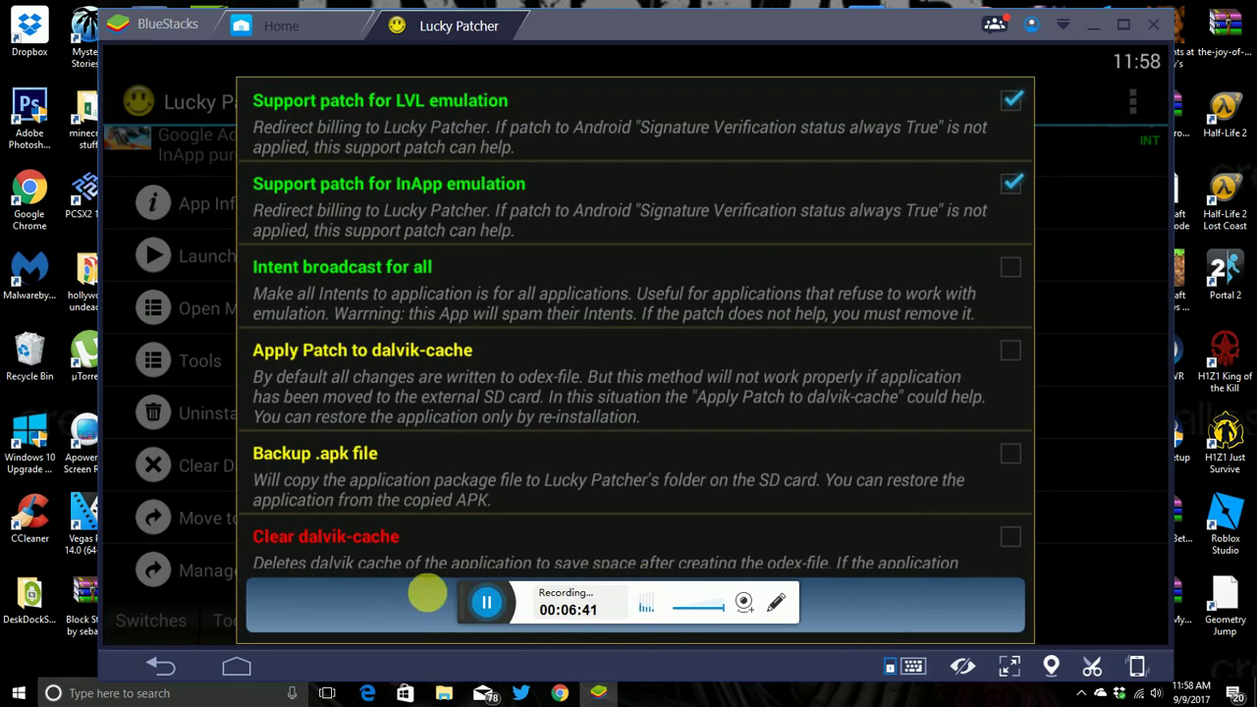
drag(473, 609, 466, 507)
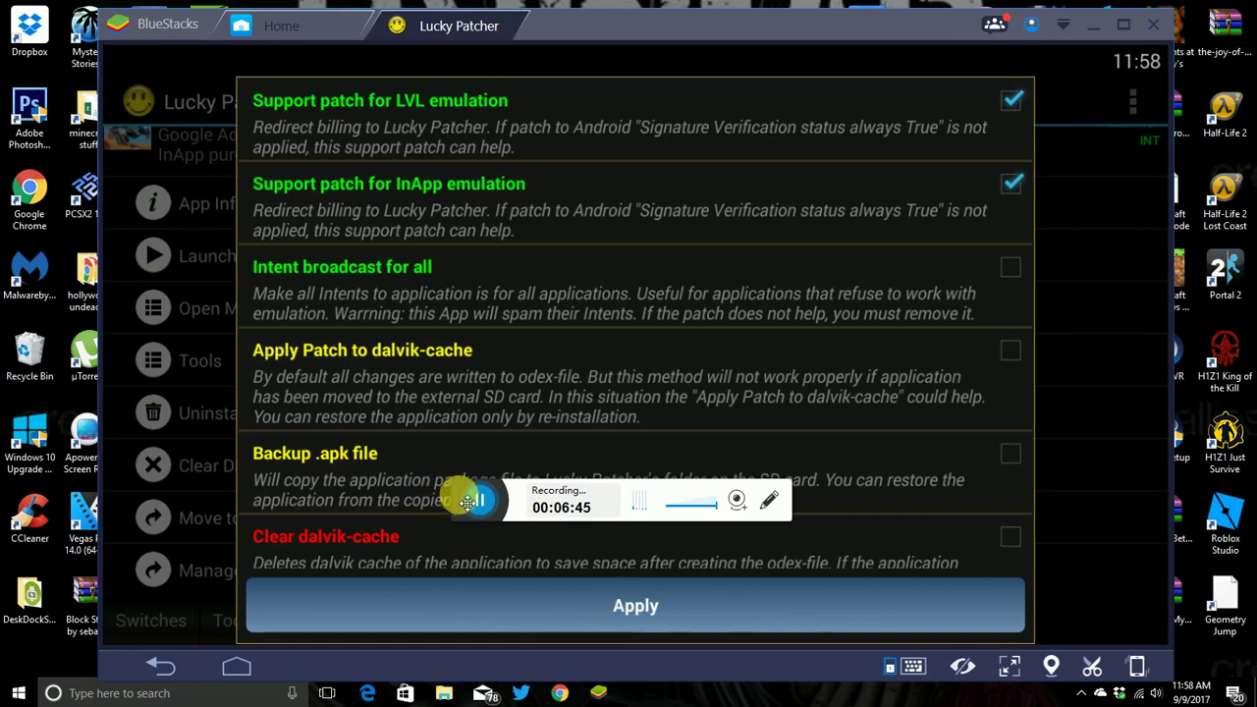
drag(468, 506, 491, 606)
click(491, 606)
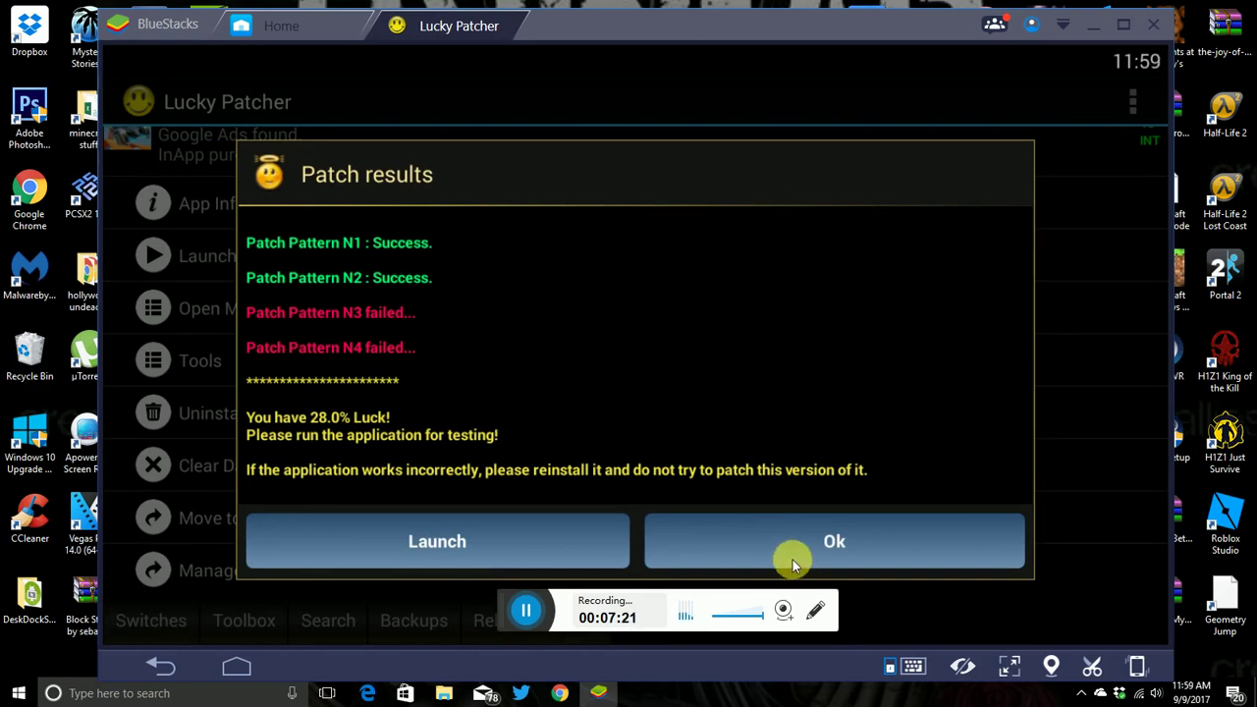
Step: Launch the patched Race Off game from the patch results dialog
click(406, 538)
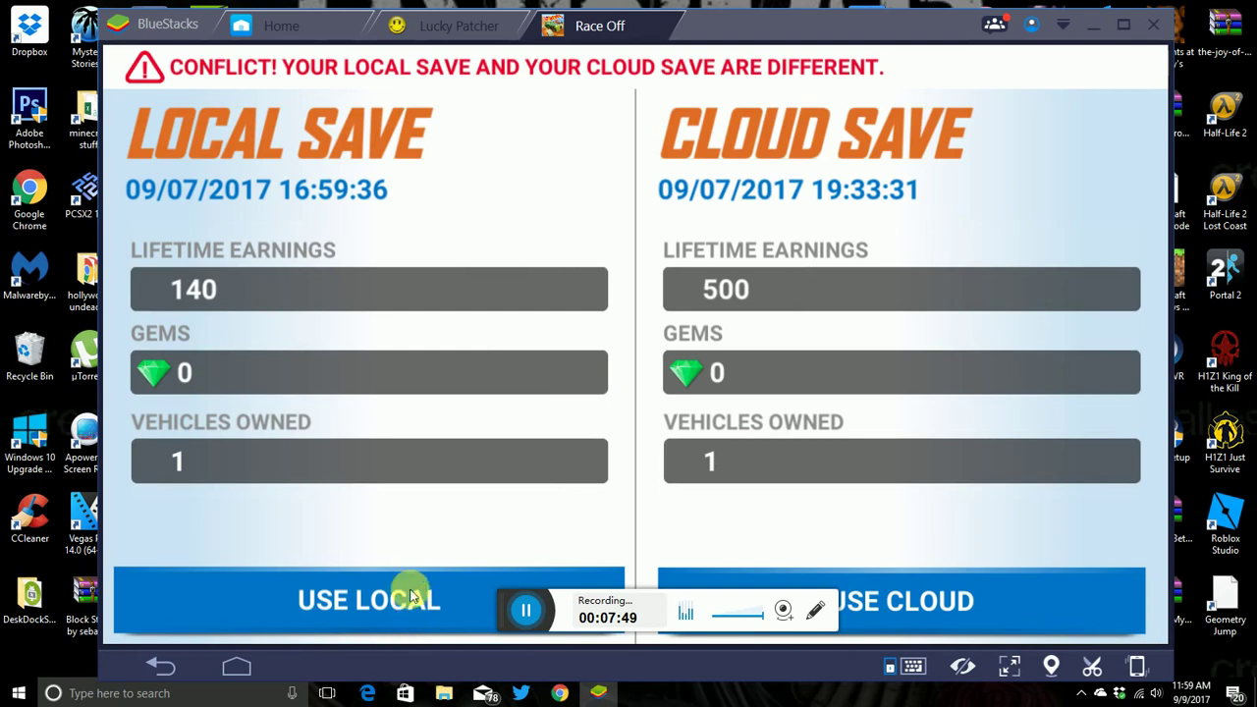
Step: Keep the local save over the cloud save and start singleplayer mode
click(396, 590)
click(539, 481)
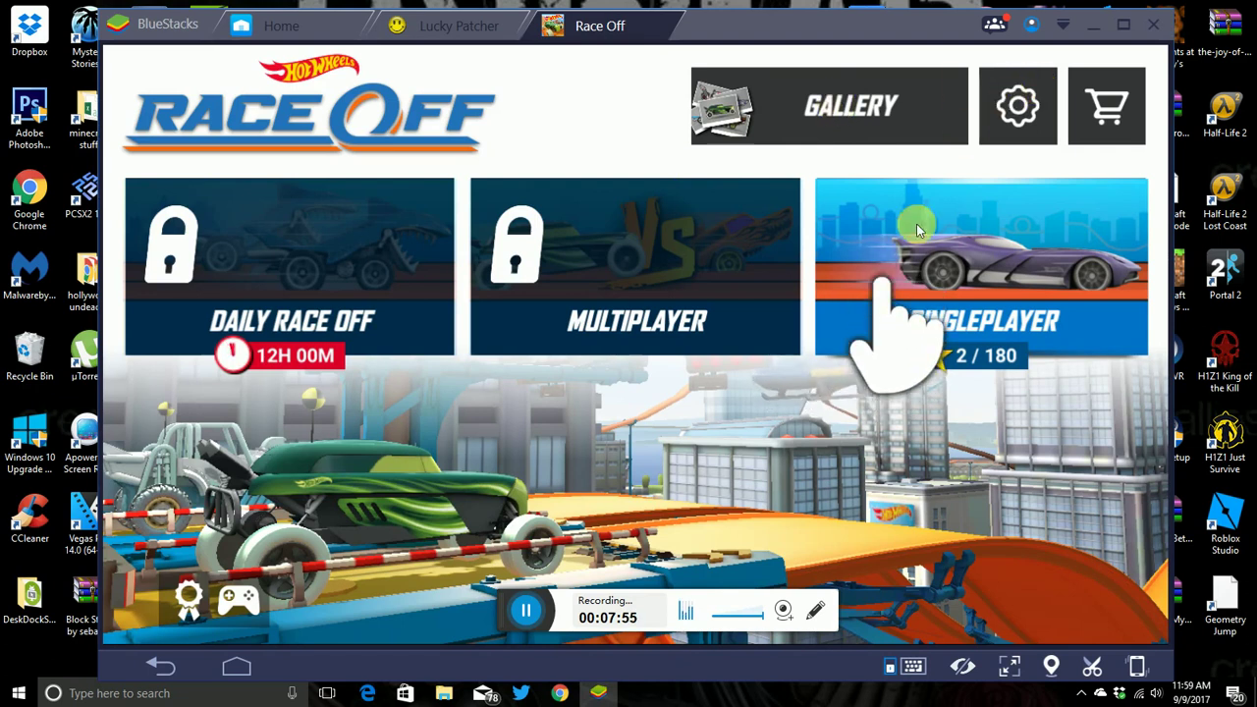
click(906, 312)
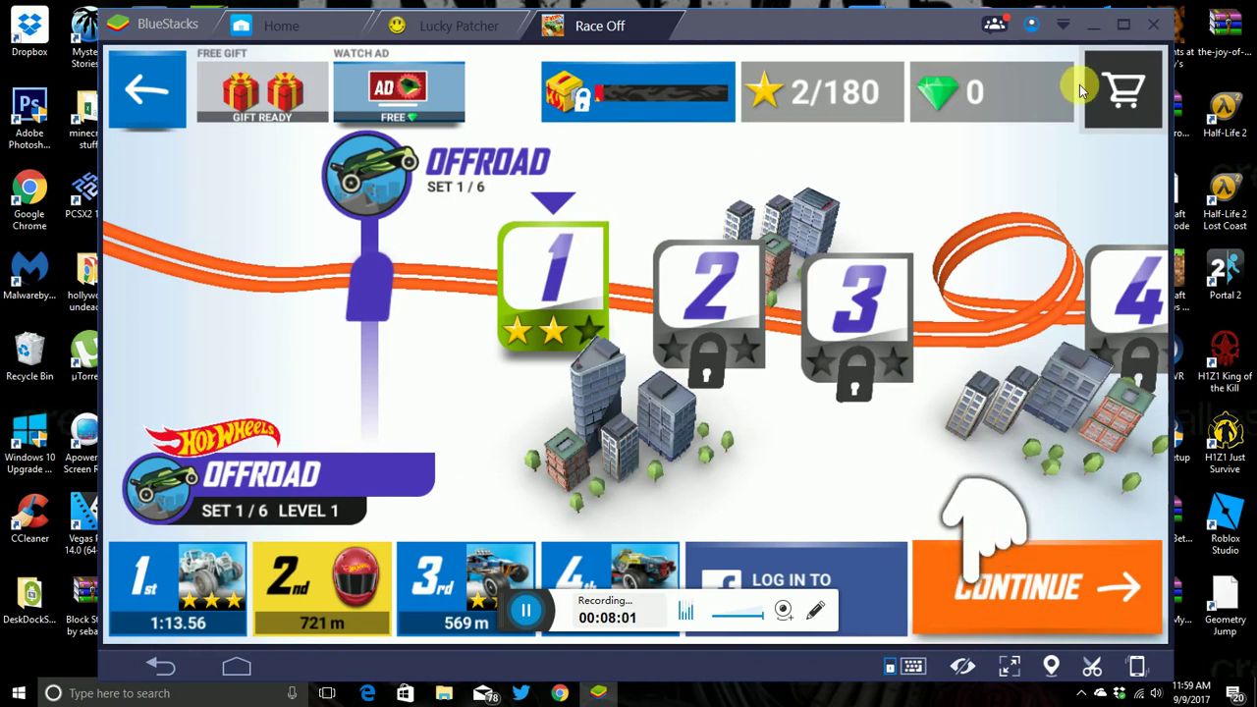
Step: Continue to car selection and try buying the 125000-gem pack in the gem shop
click(1031, 587)
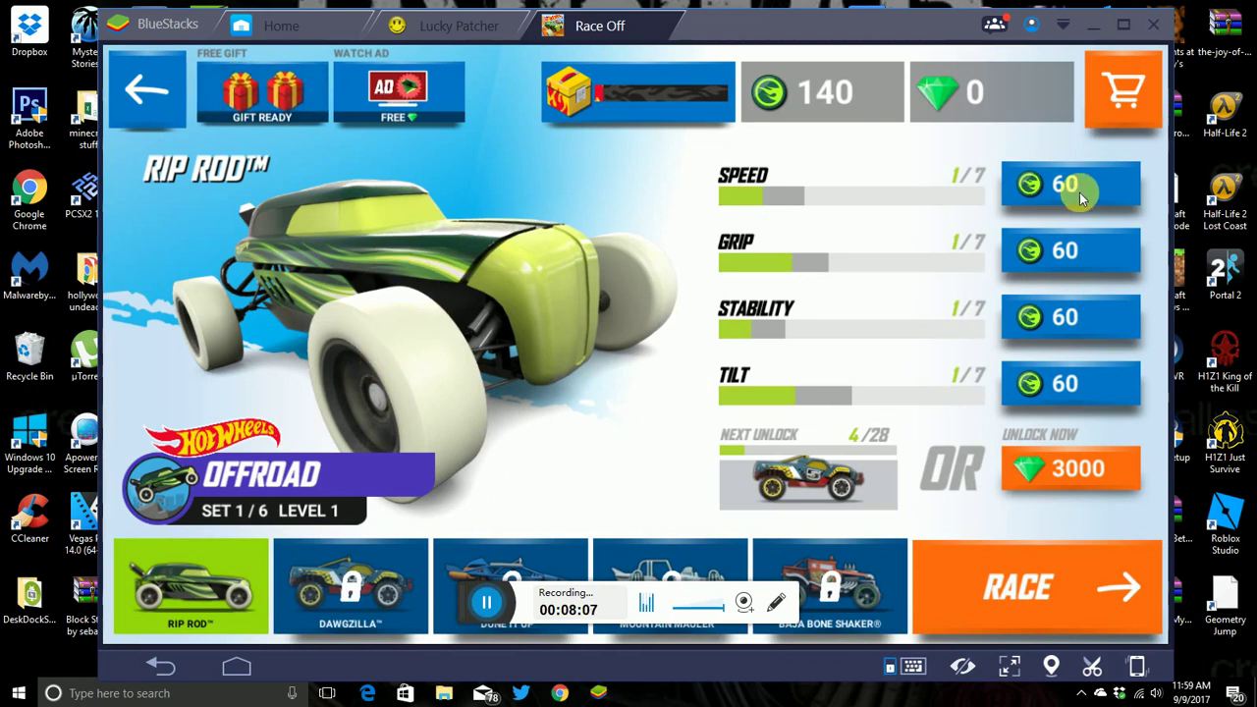
click(1120, 90)
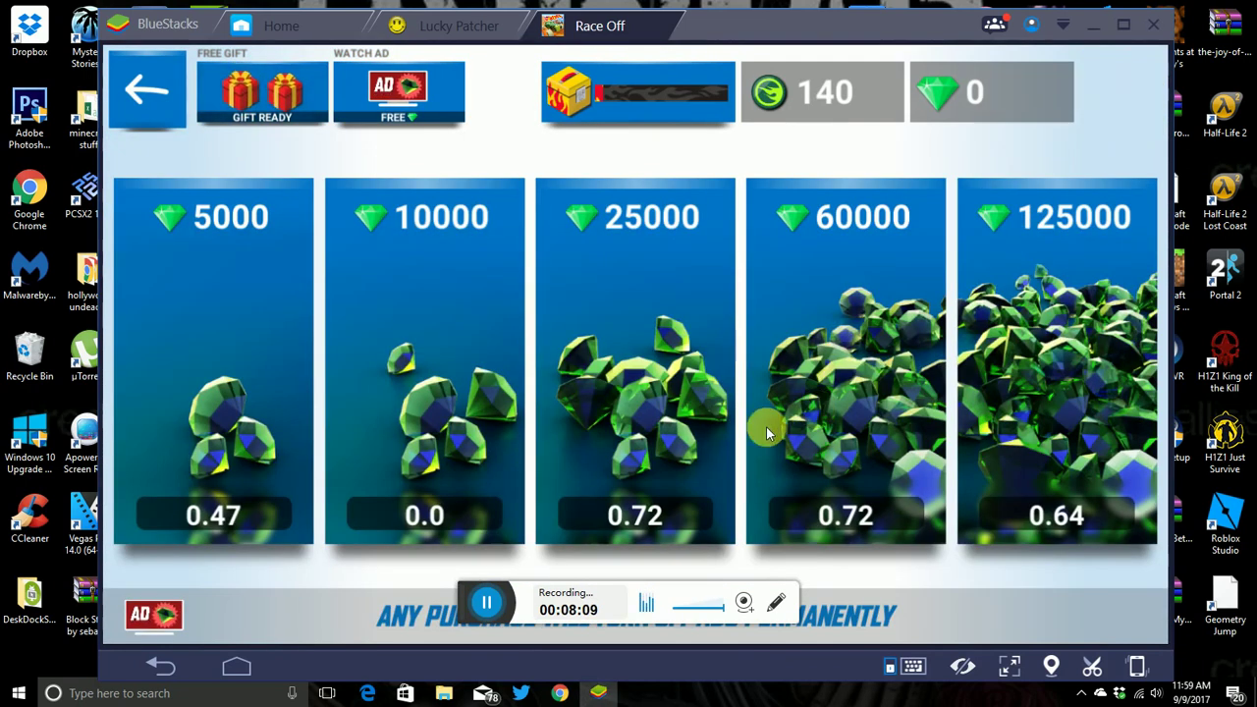
click(1029, 453)
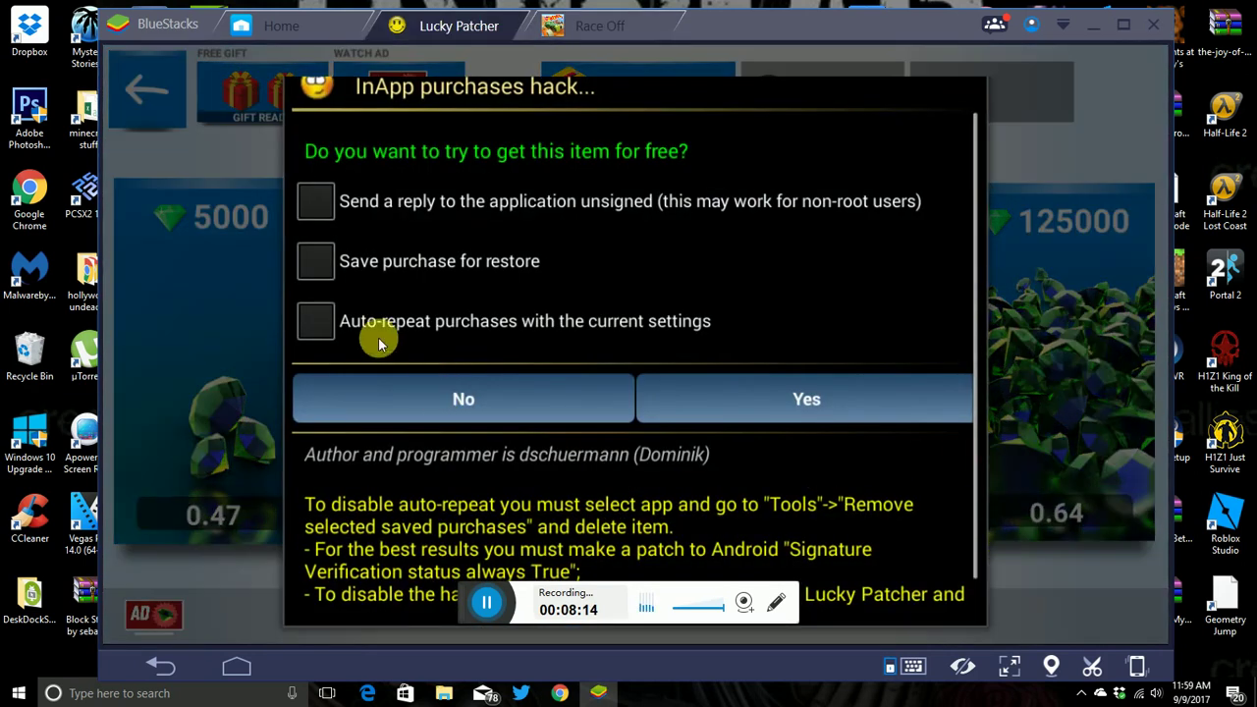
Step: Accept the free gem purchase with auto-repeat, dismiss the connection error, then close Race Off and Lucky Patcher
click(364, 325)
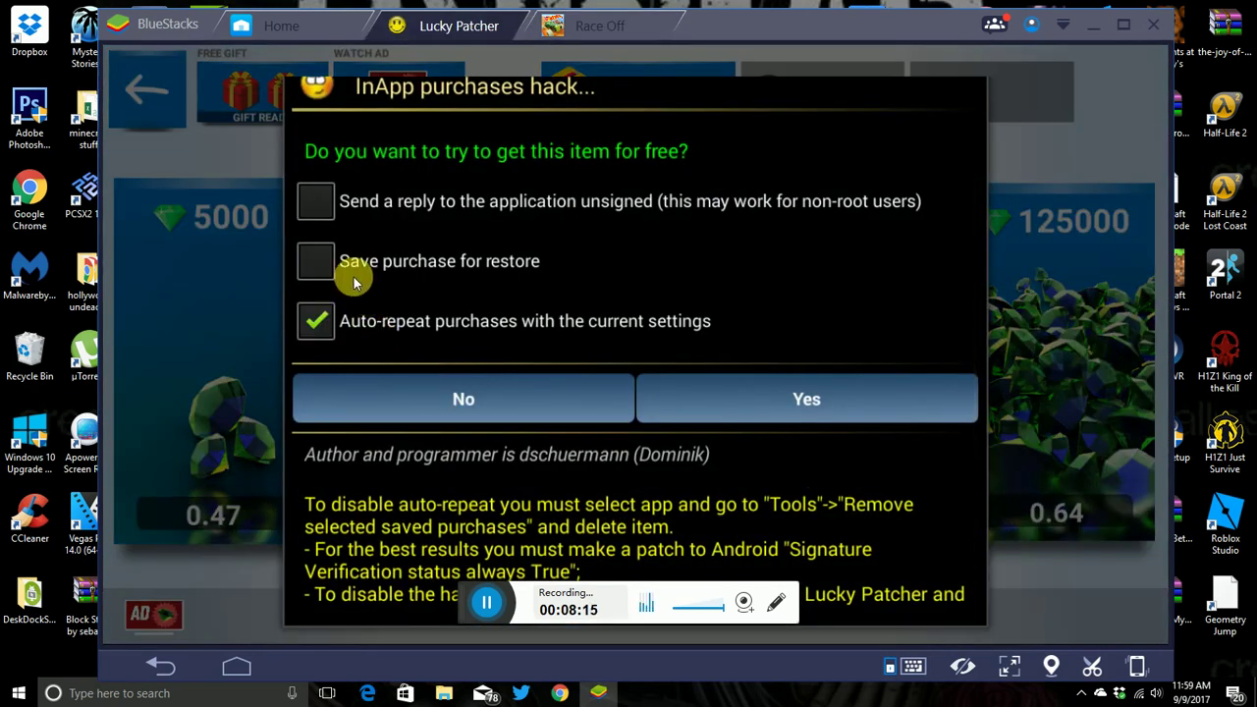
click(698, 383)
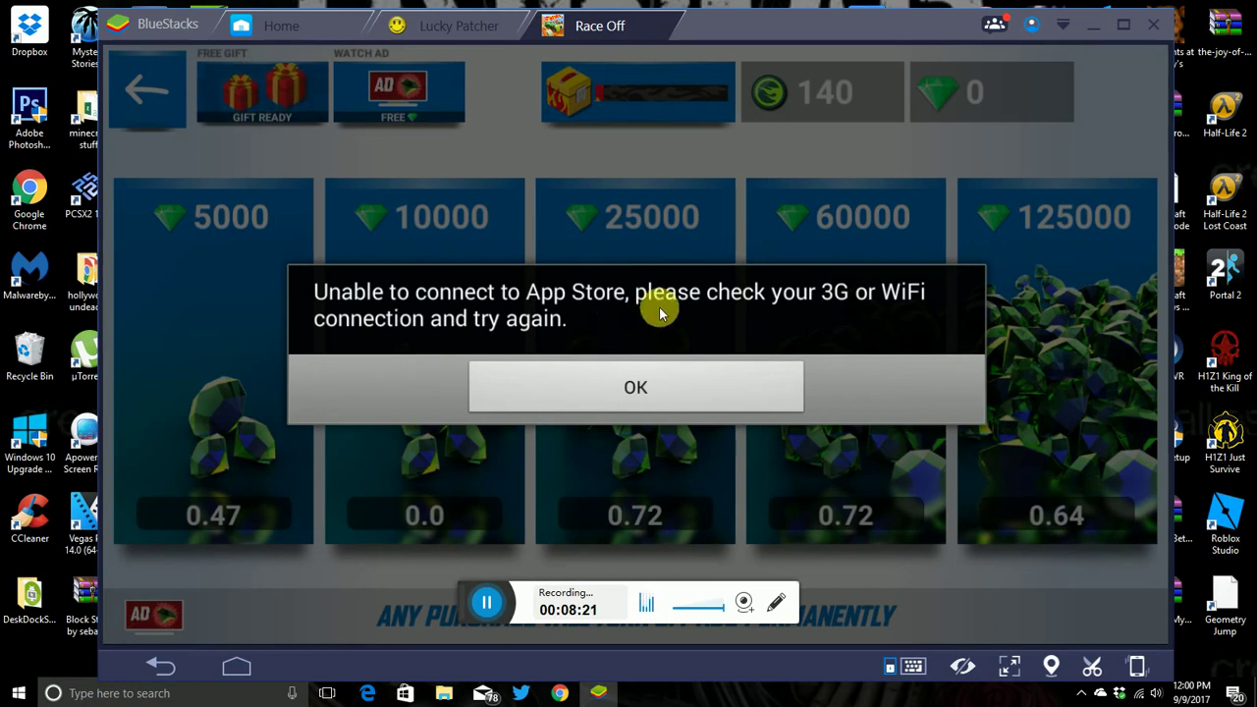
click(619, 383)
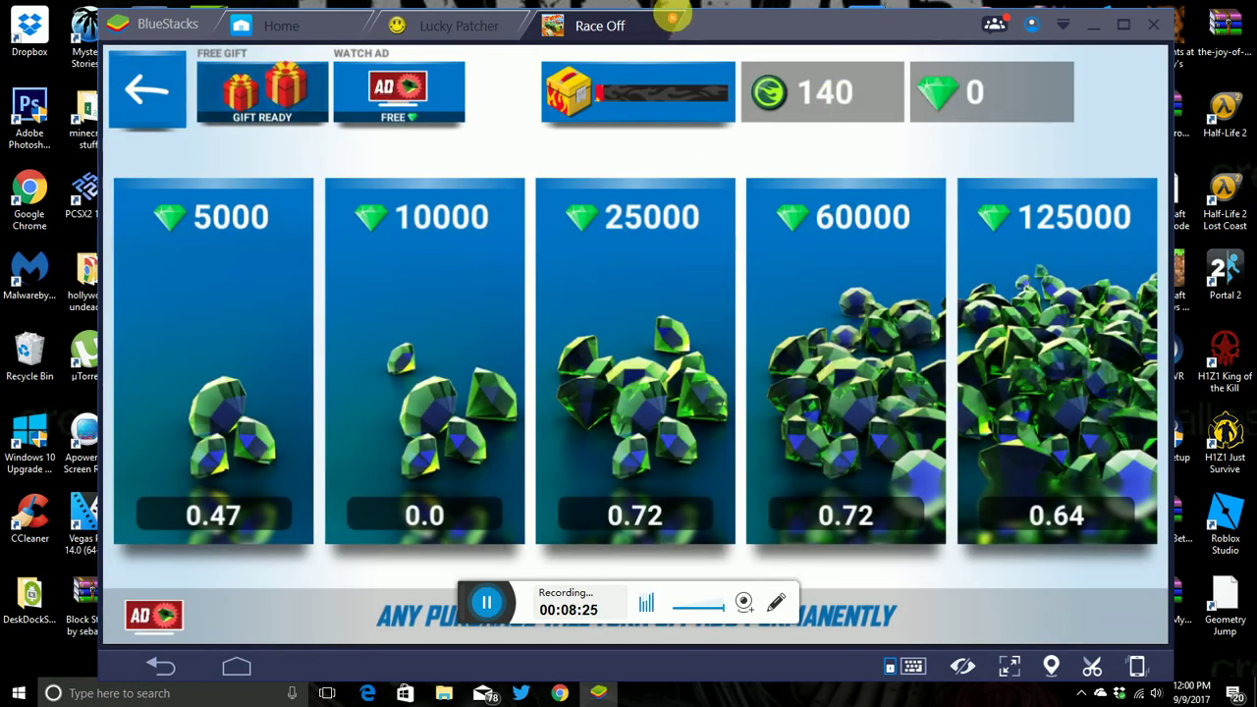
click(672, 26)
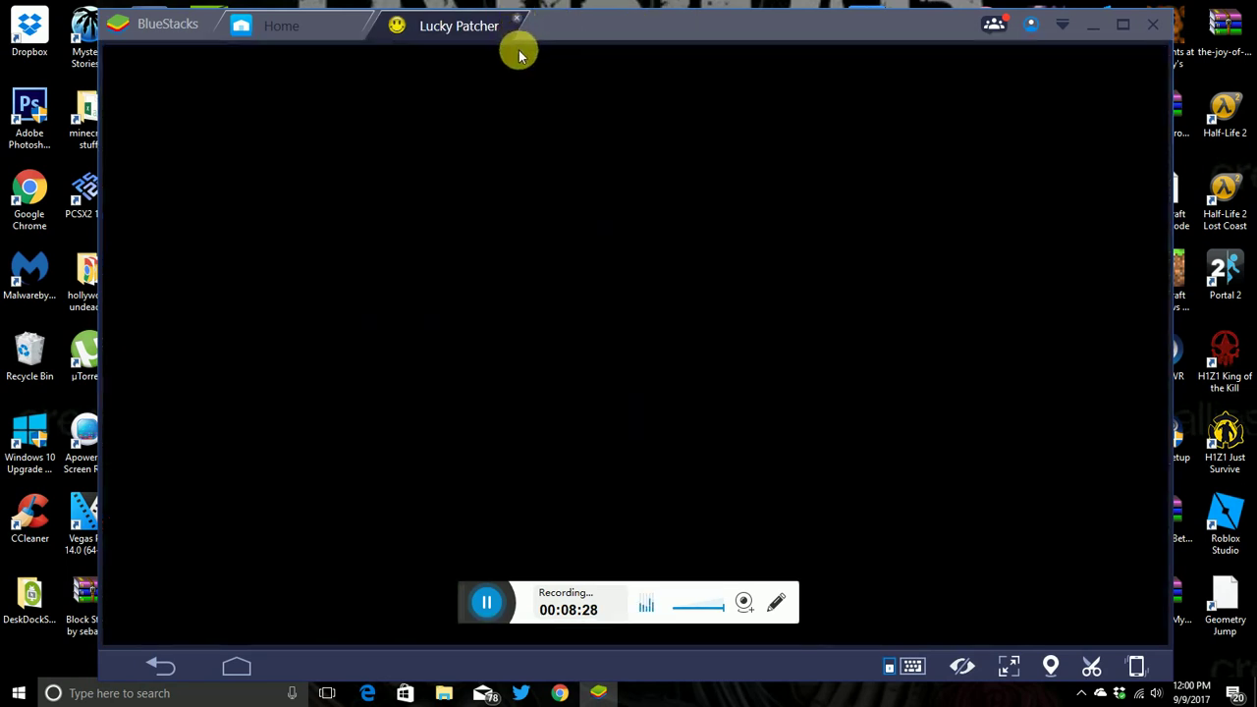
click(517, 18)
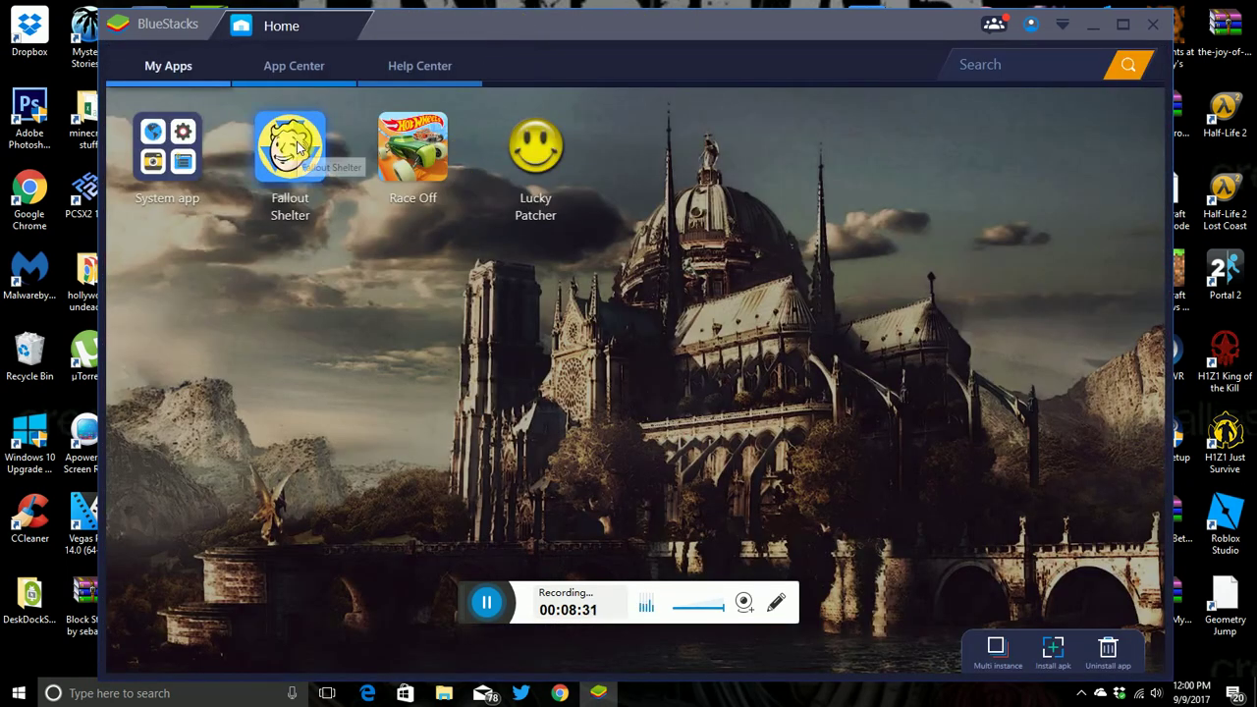
Step: Launch Fallout Shelter, close the Daily Report, collect the power, and view the lunchbox collection
click(288, 147)
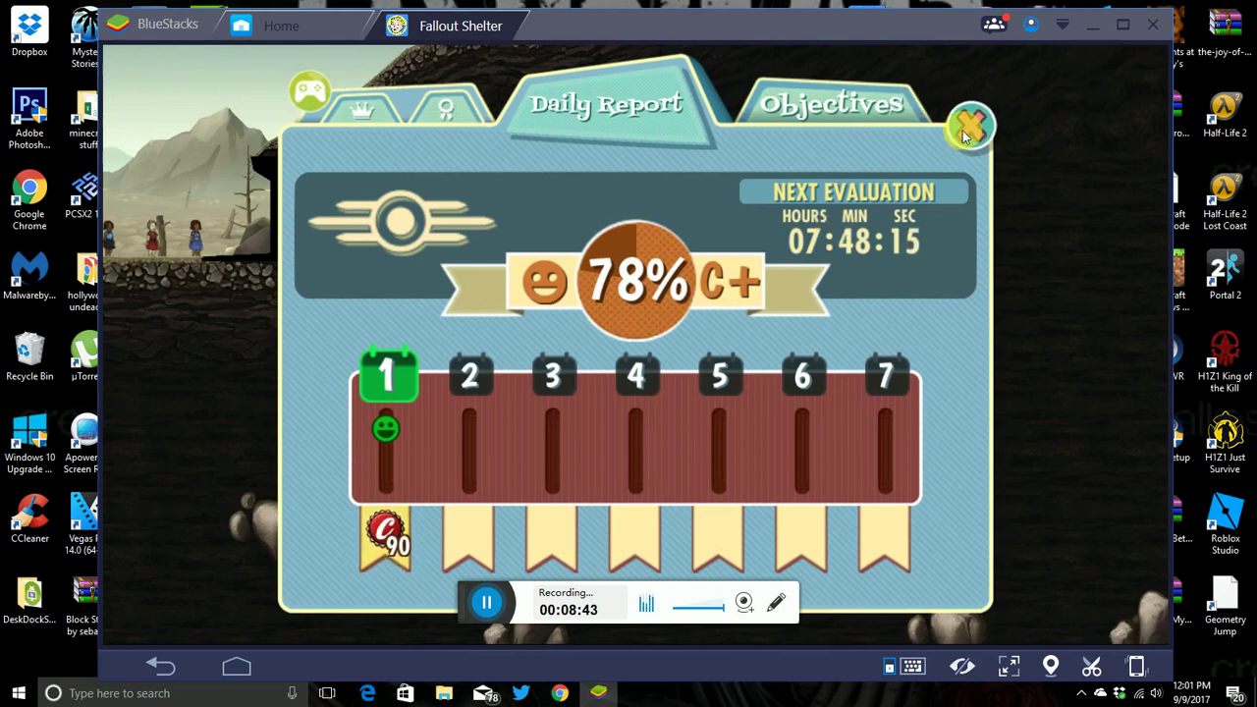
click(971, 128)
click(528, 347)
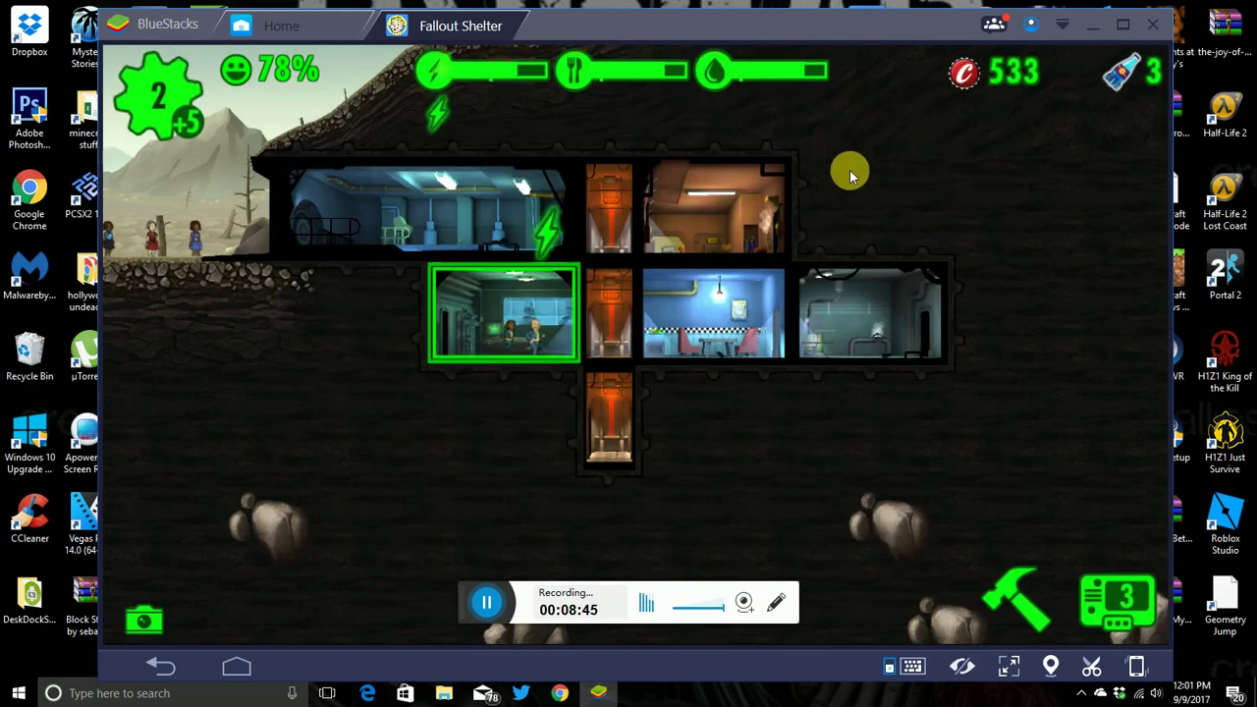
click(982, 70)
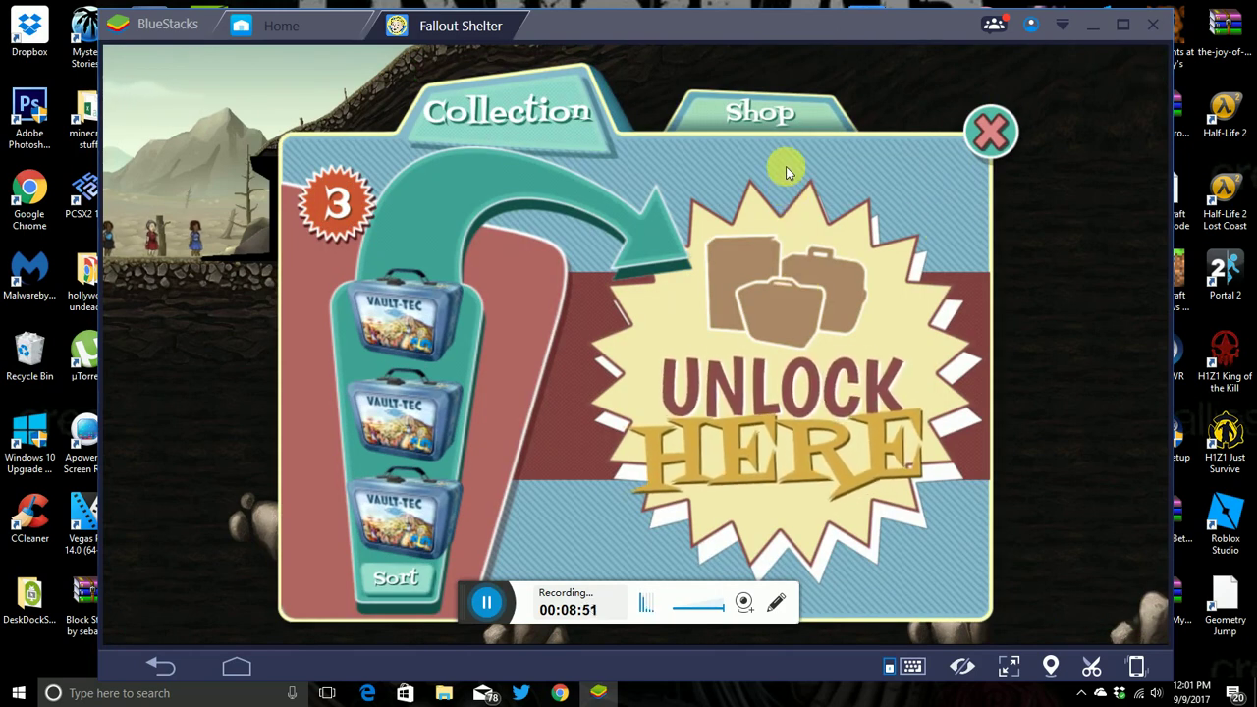
Step: Attempt a Shop purchase and dismiss each Cannot purchase connection error
click(784, 119)
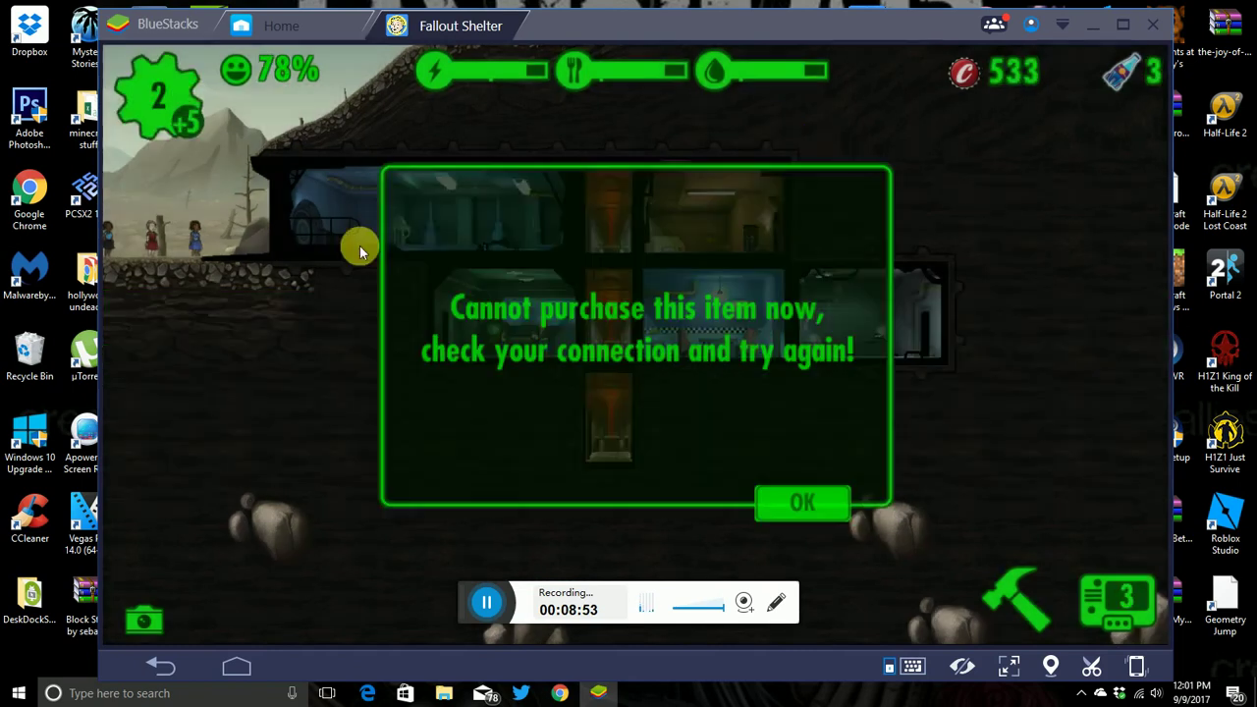
click(801, 503)
click(1134, 76)
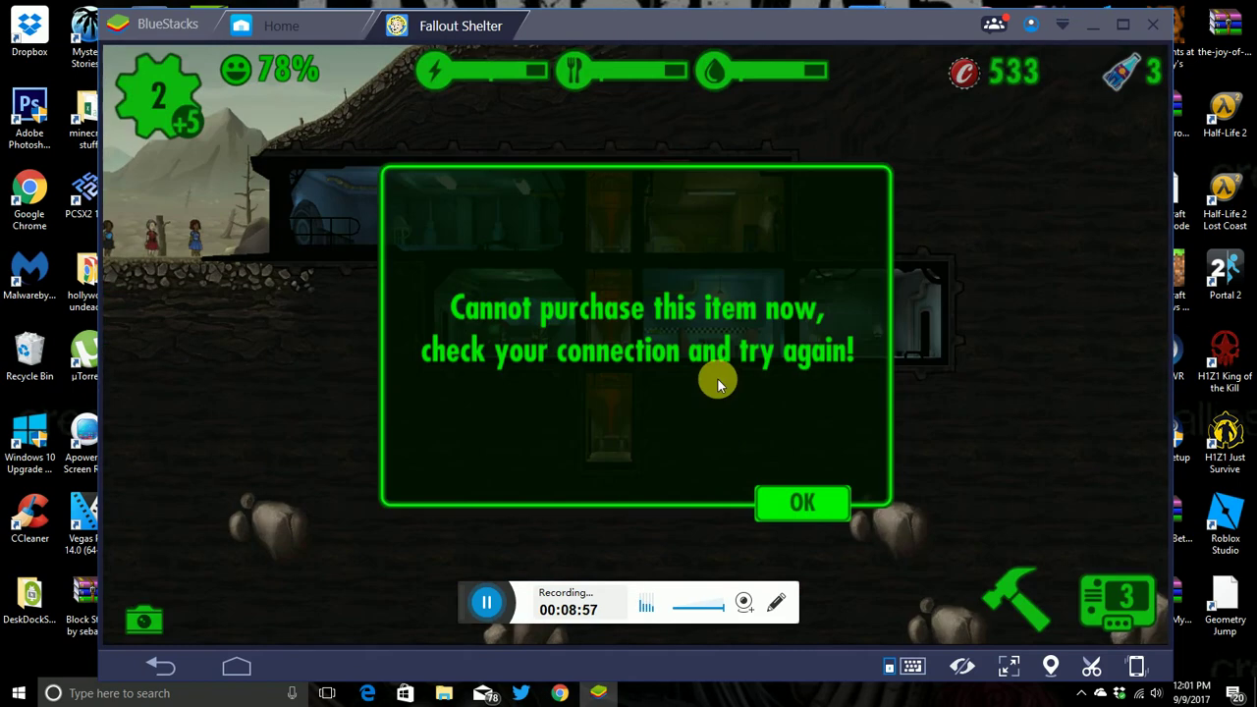
click(779, 509)
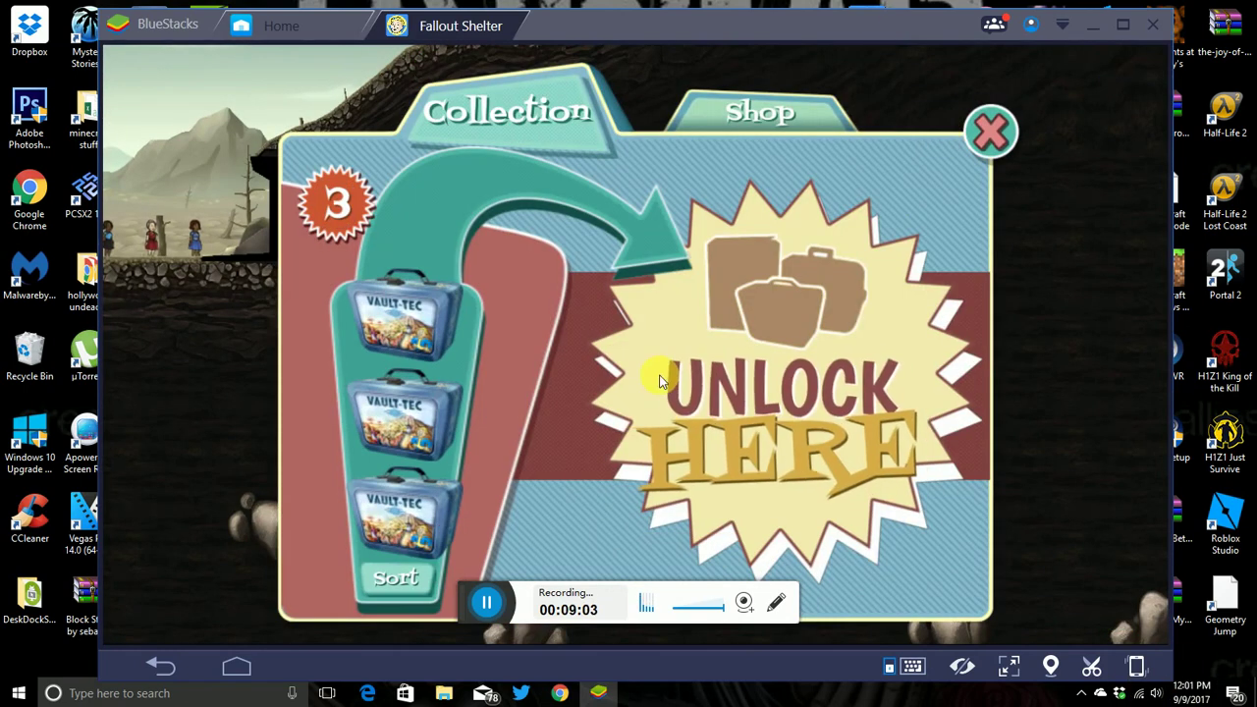
Step: Open the first lunchbox and collect its cards, including caps, an Alarm Clock and a weapon
click(724, 448)
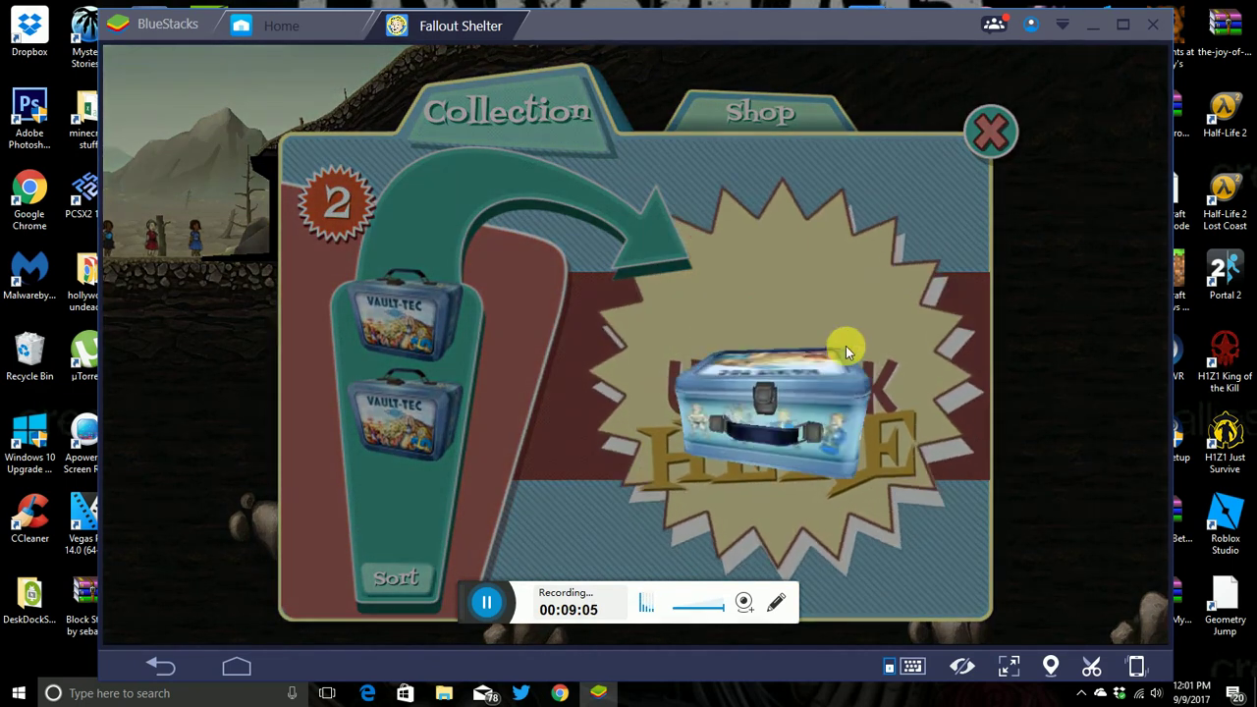
click(800, 403)
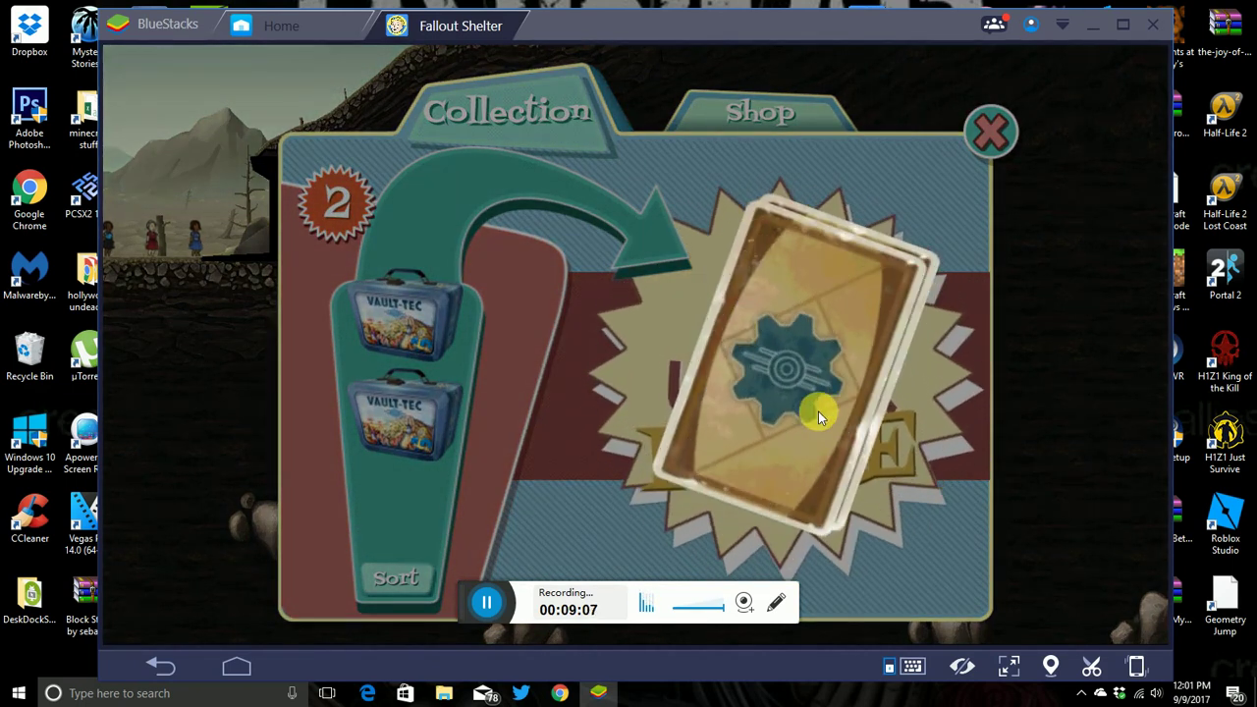
click(819, 412)
click(818, 411)
click(813, 391)
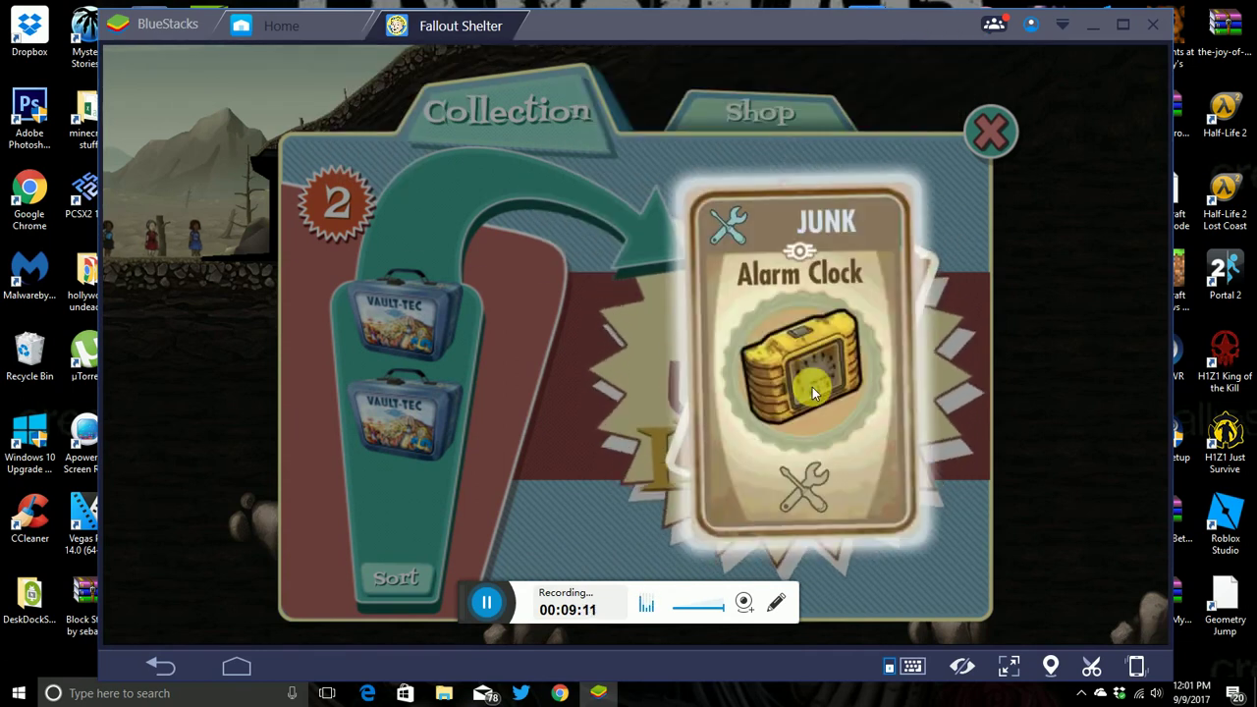
click(812, 389)
click(812, 388)
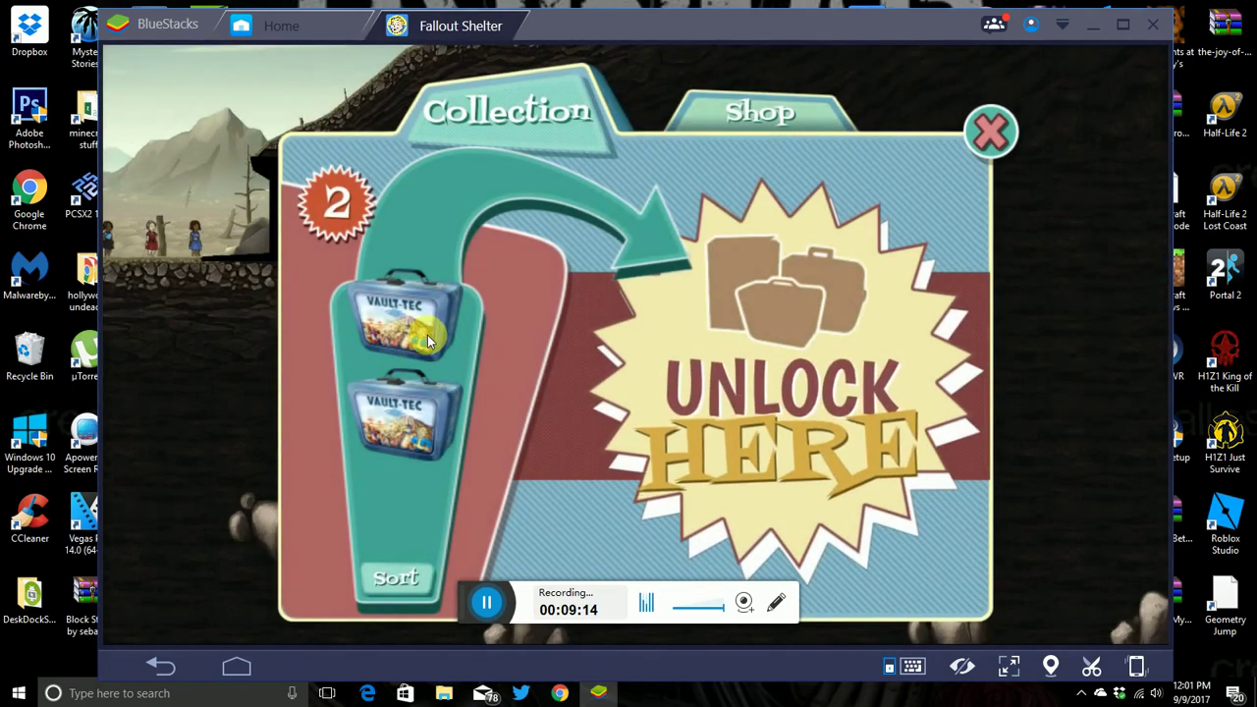
Step: Open the second lunchbox and collect its cards, including a pistol and a new dweller
click(808, 416)
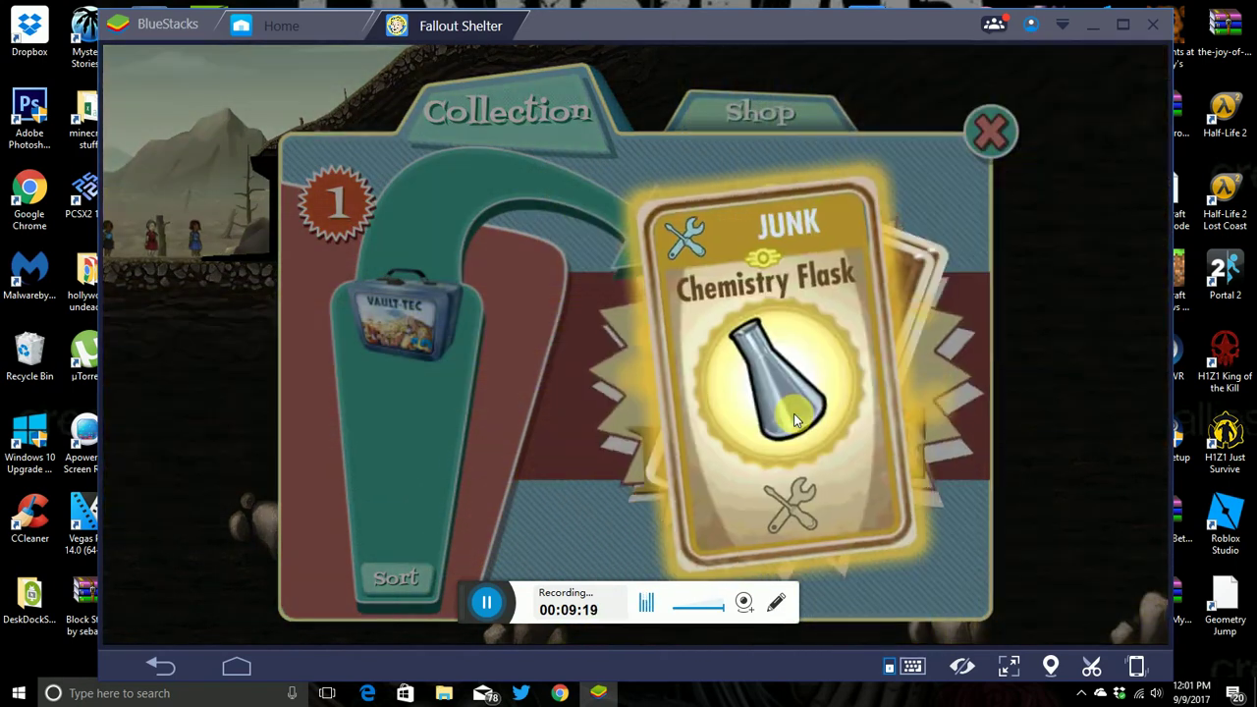
click(795, 417)
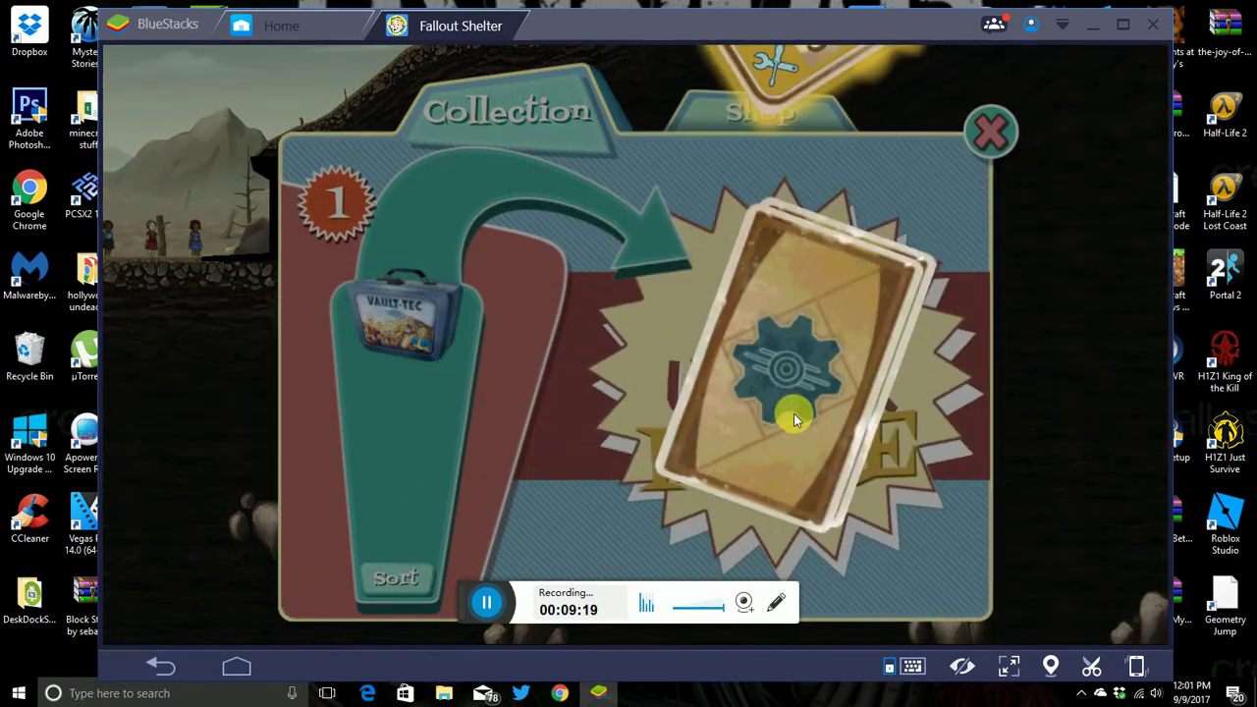
click(793, 417)
click(794, 416)
click(794, 417)
click(794, 417)
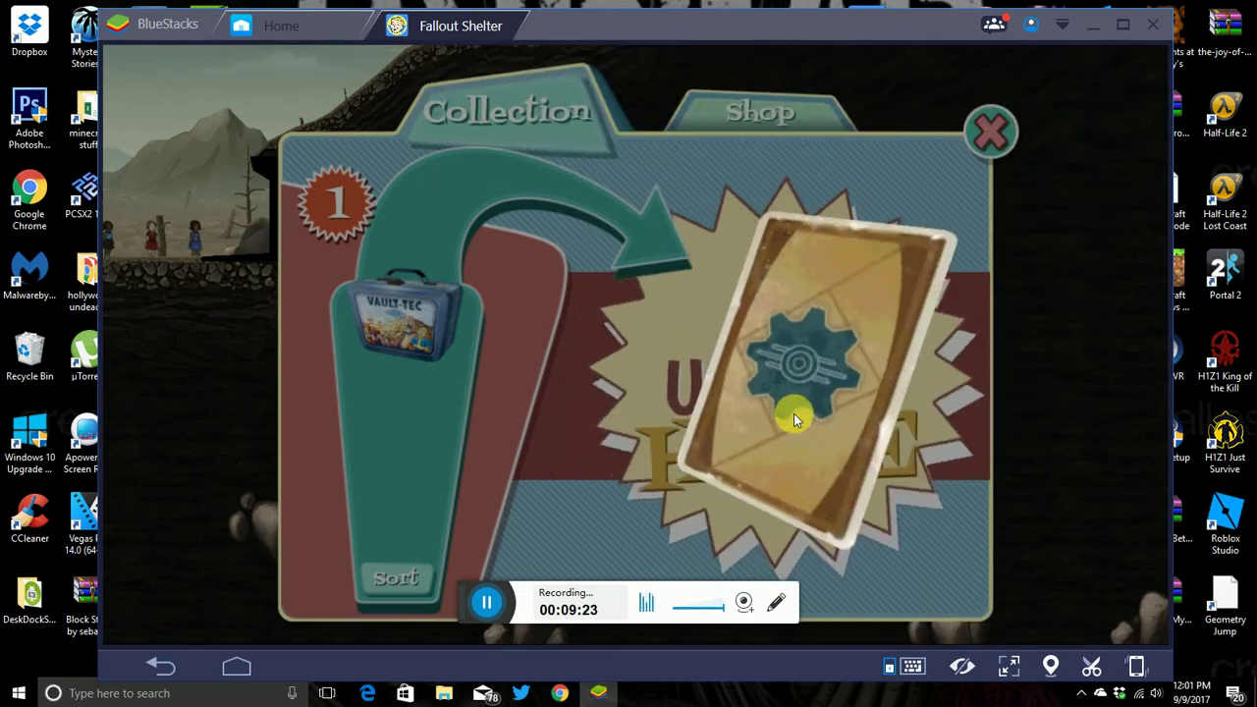
click(794, 416)
click(795, 418)
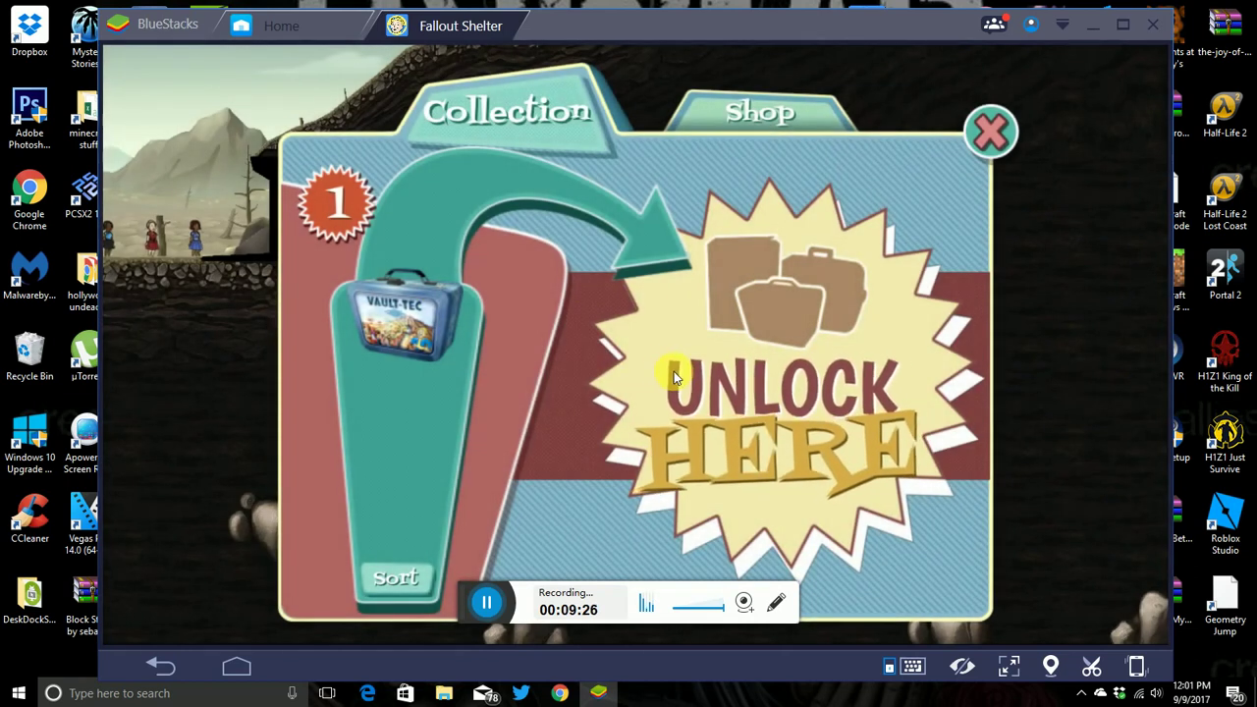
Step: Open the last lunchbox for Radaway, a weapon, 100 Caps, Chemistry Flask, T-51 Power Armor, then retry the Shop
click(674, 372)
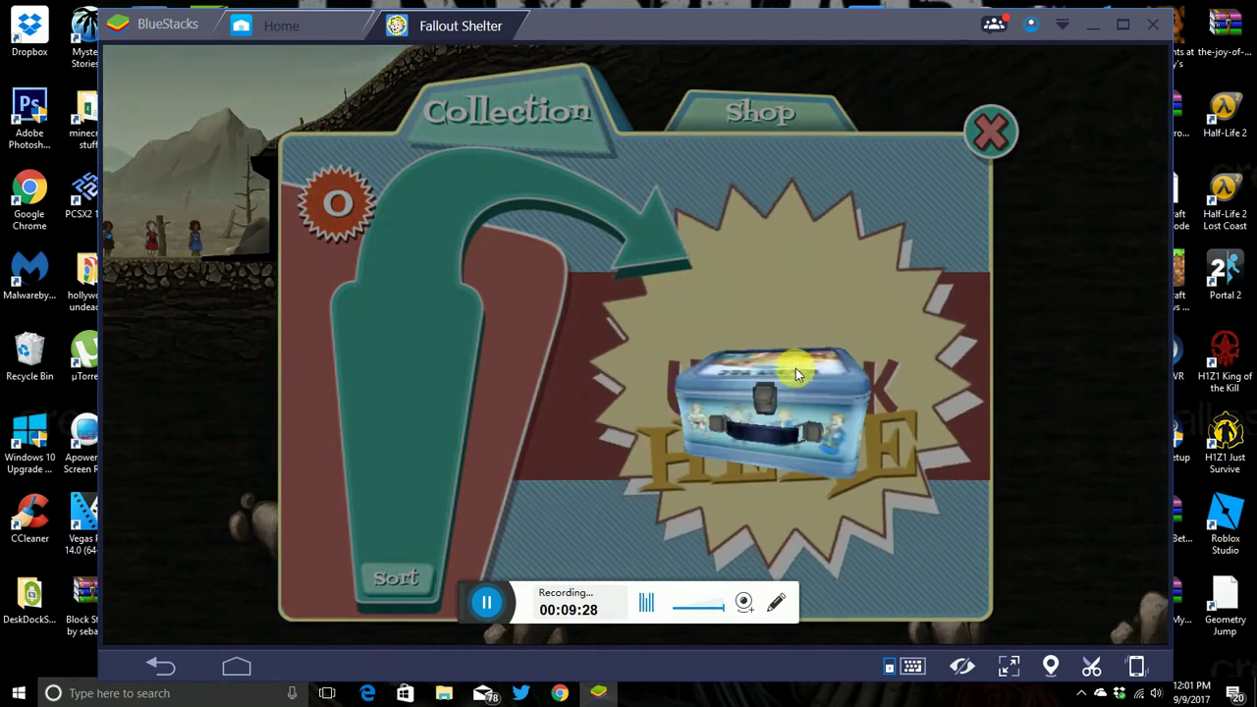
click(797, 376)
click(798, 378)
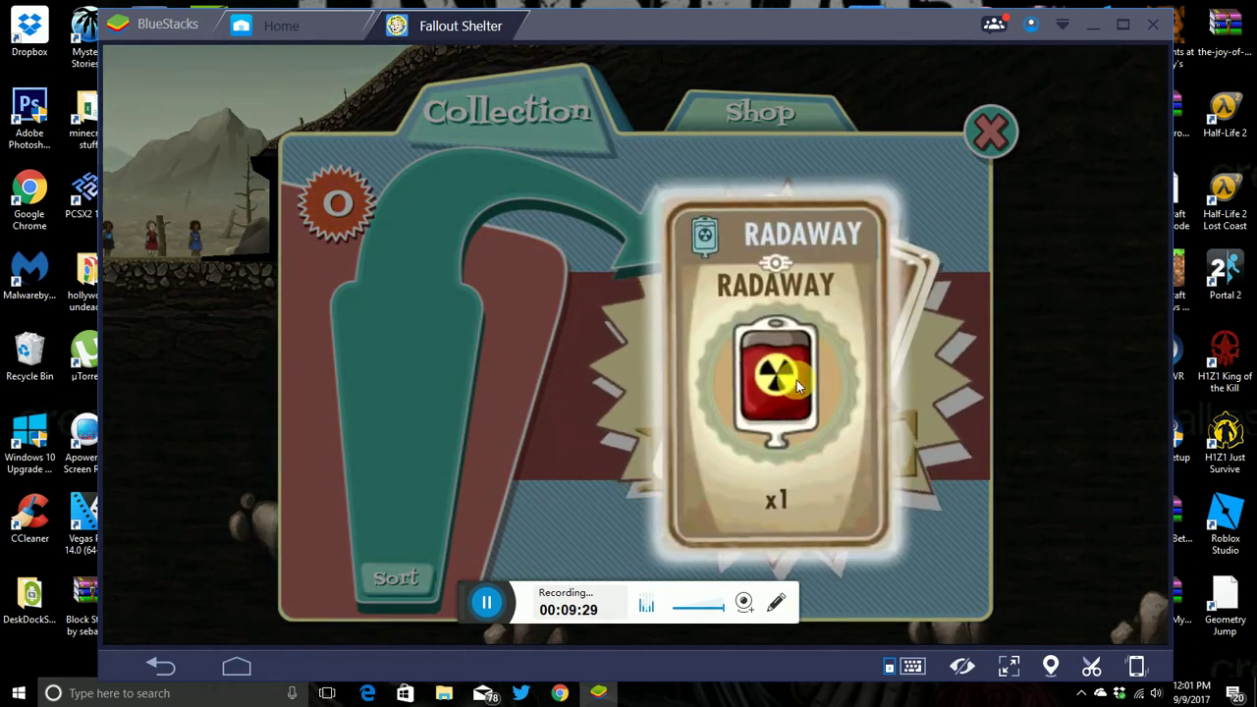
click(797, 383)
click(797, 386)
click(798, 386)
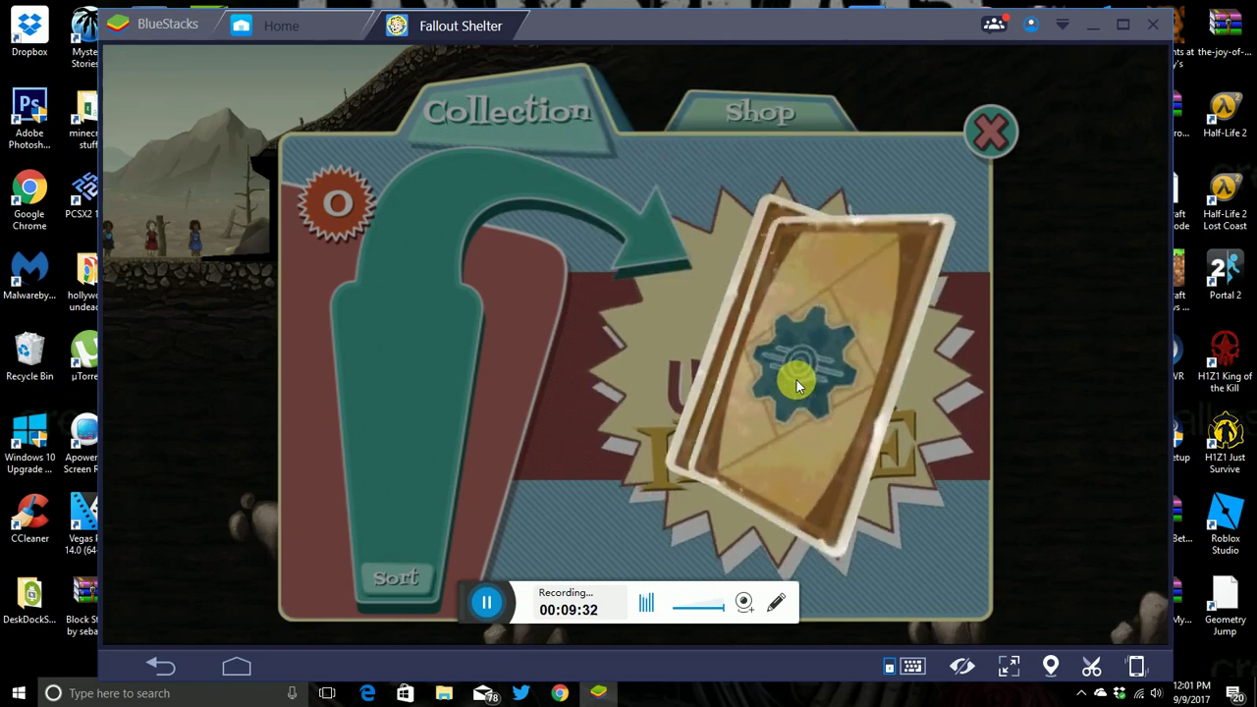
click(797, 386)
click(798, 386)
click(798, 386)
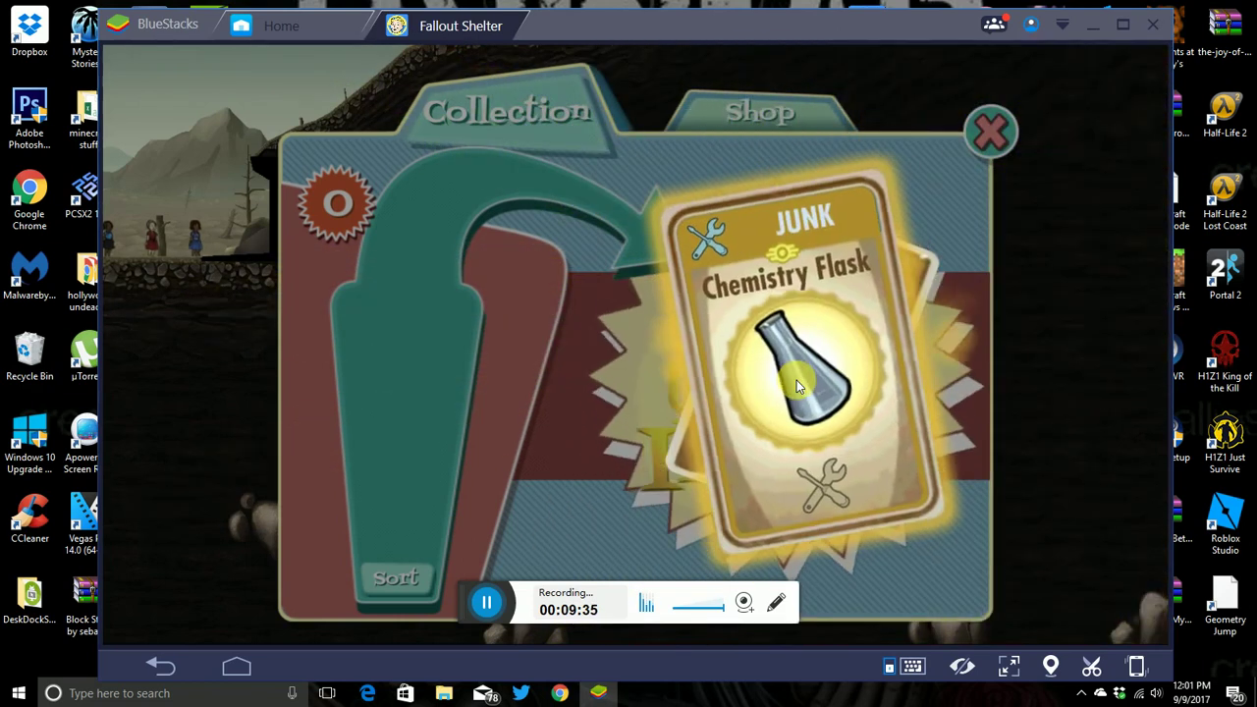
click(797, 385)
click(797, 385)
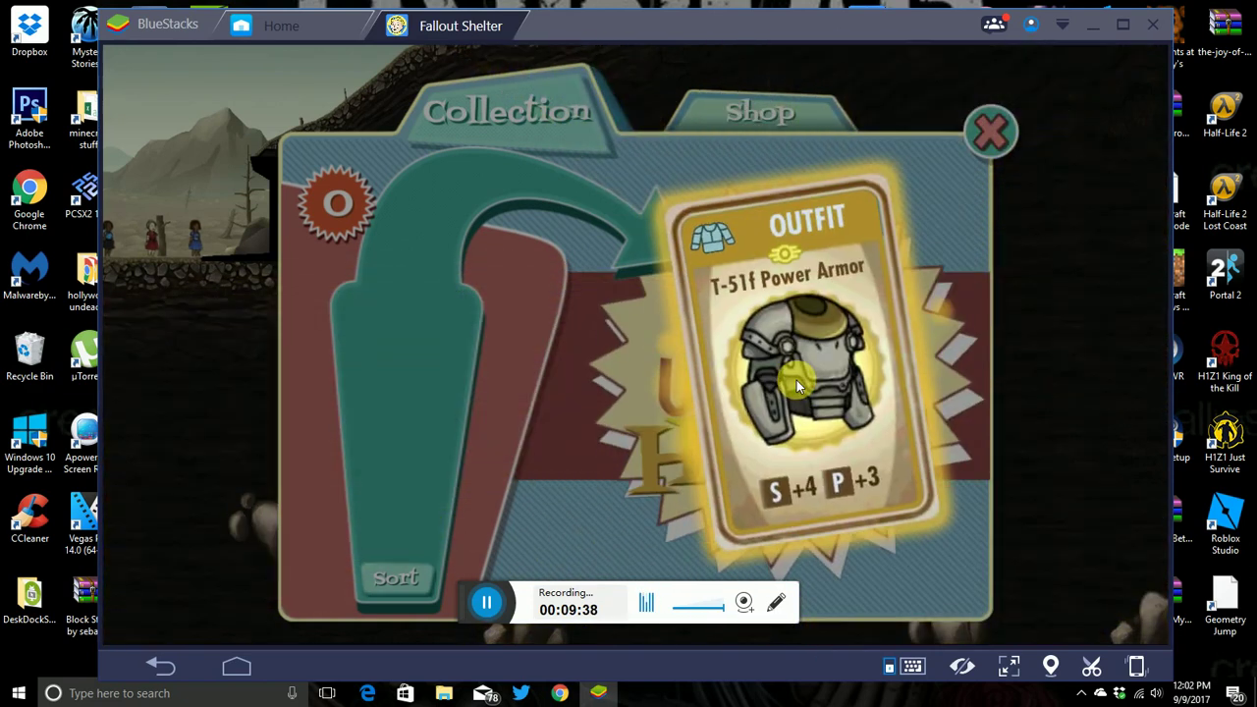
click(797, 383)
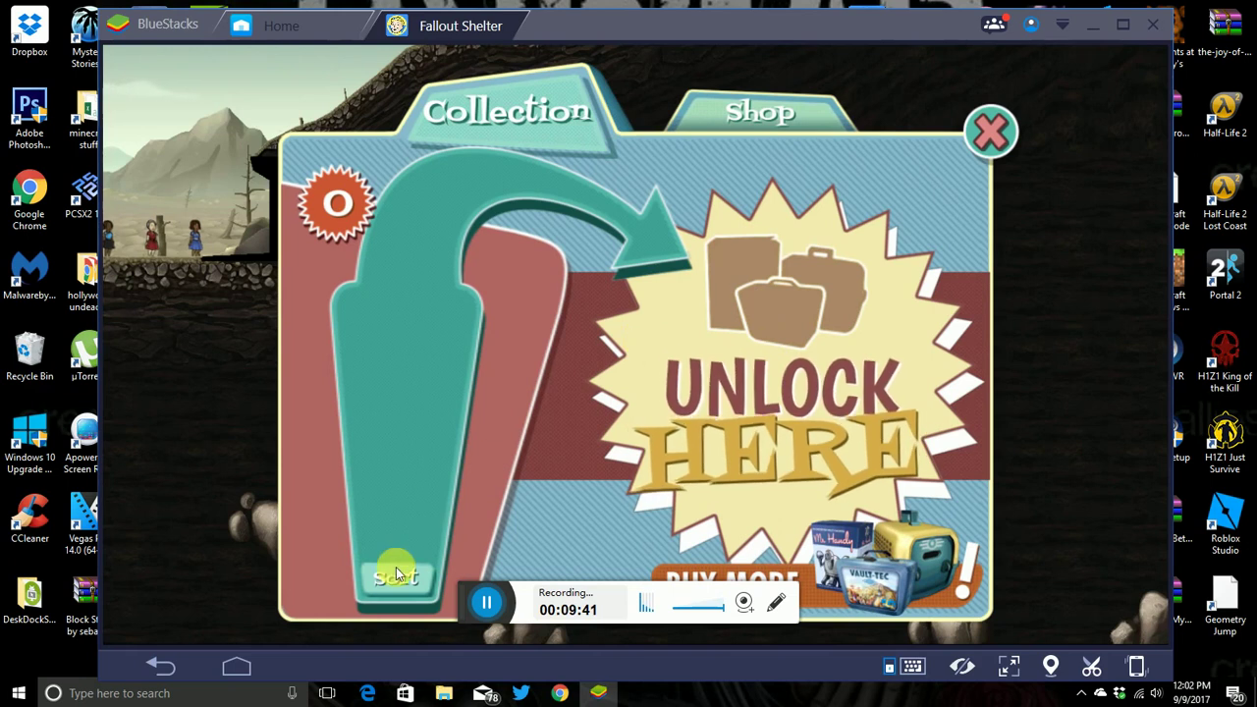
click(711, 100)
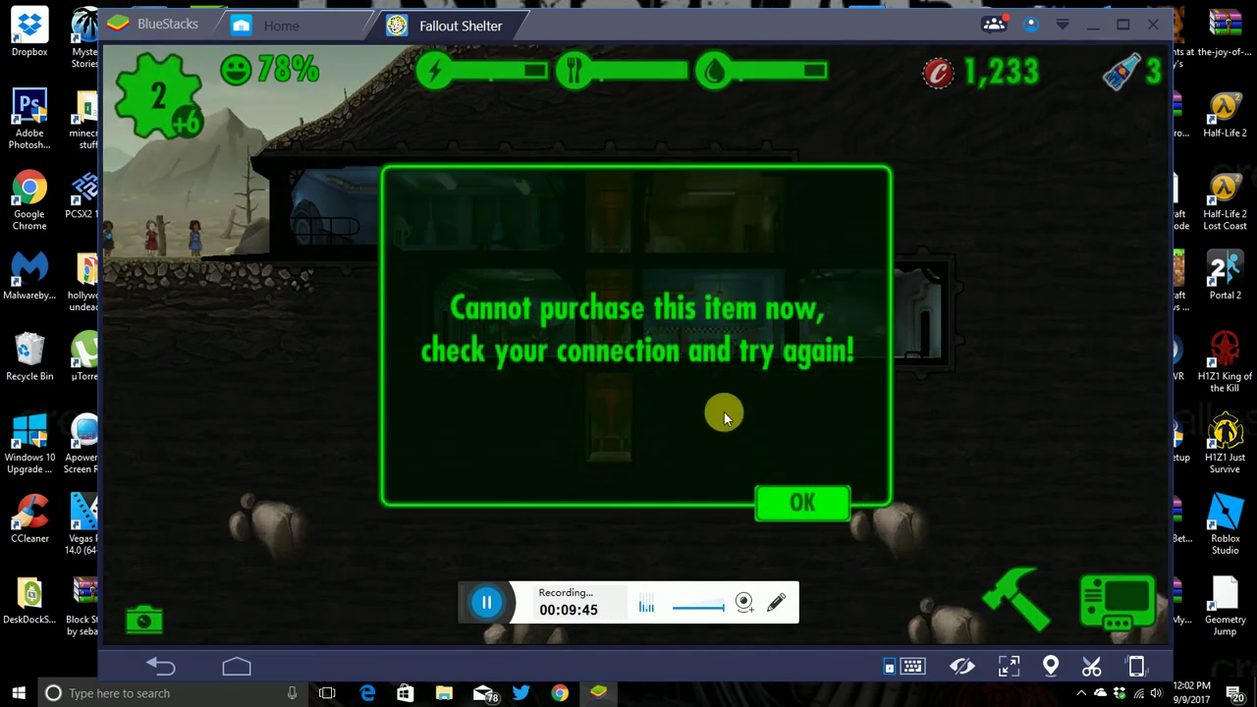
Step: Dismiss the Cannot purchase error and close the Fallout Shelter tab
click(788, 499)
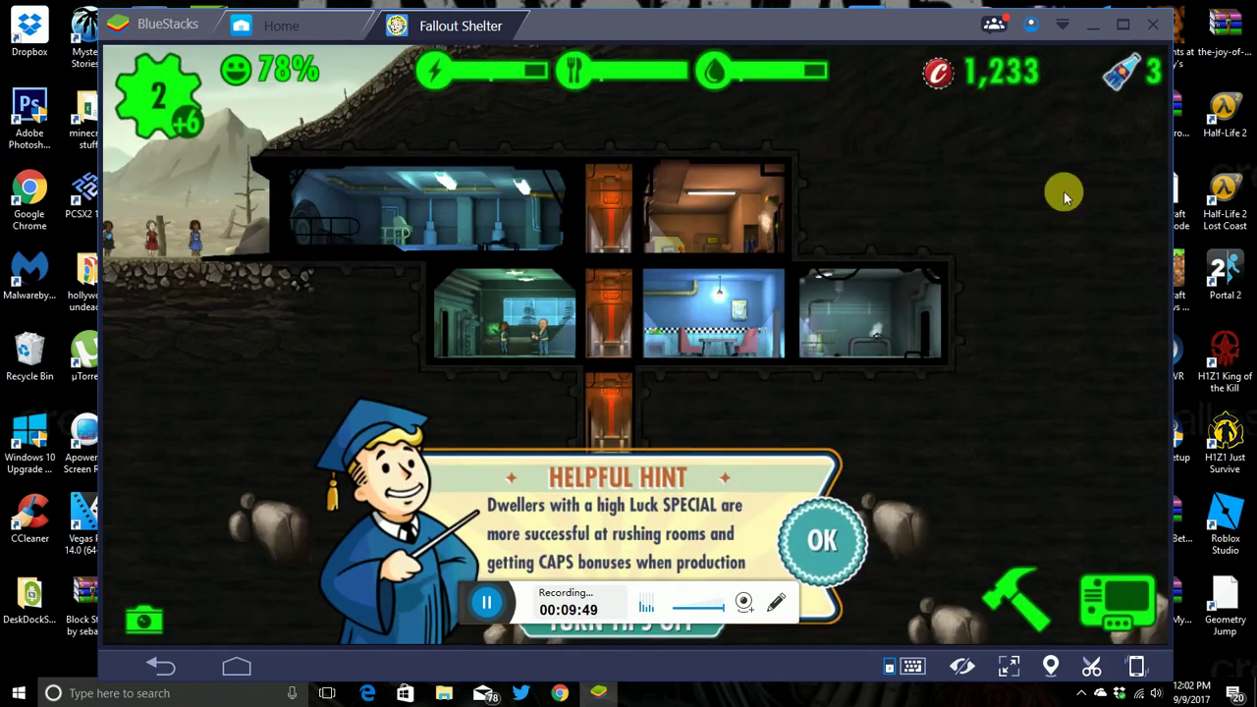
click(515, 25)
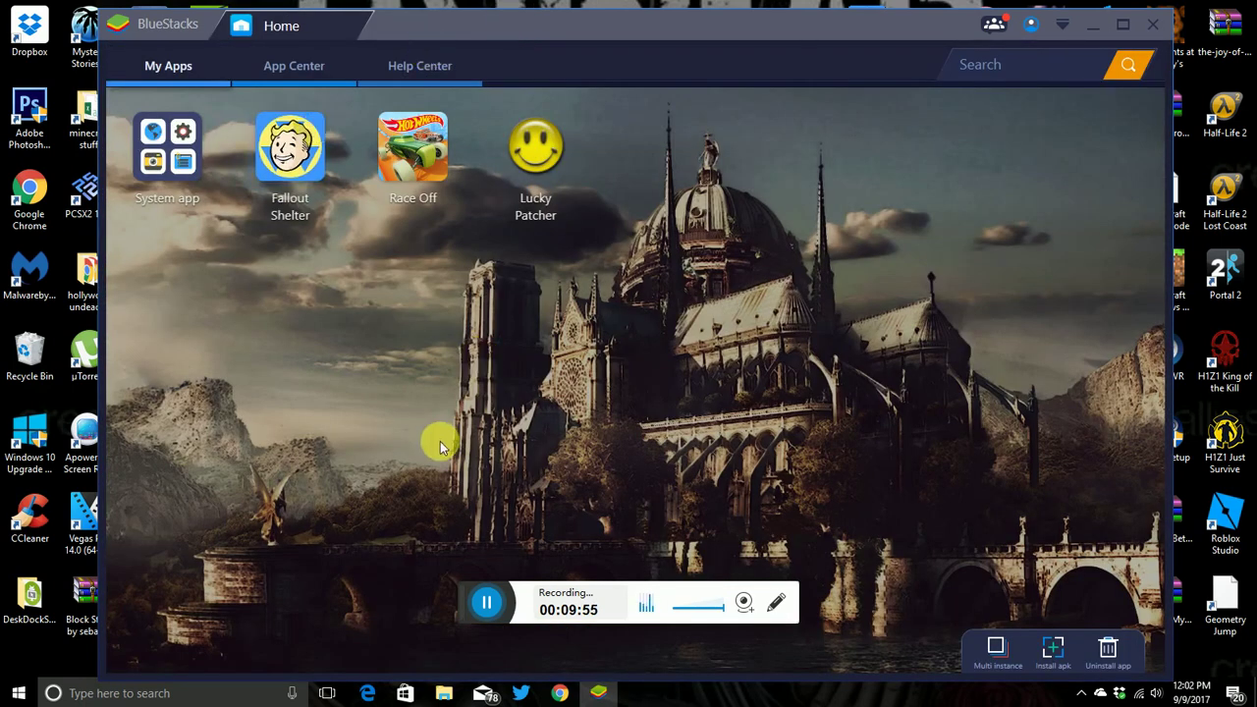